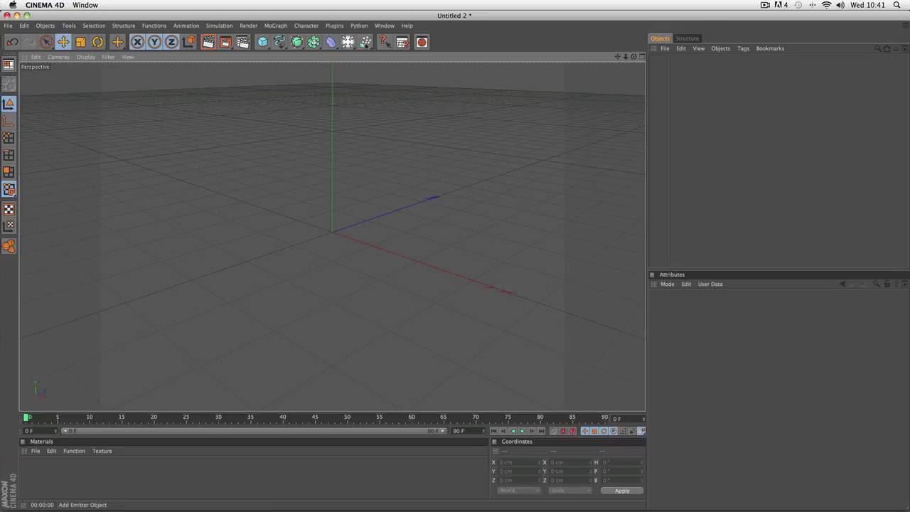
Step: Set the render output size to 1280 x 720 pixels and widen the viewport
click(243, 42)
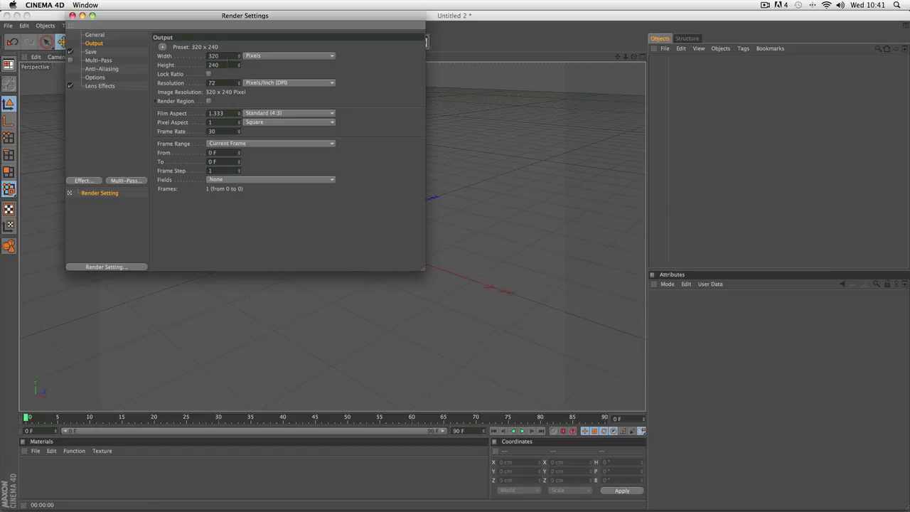
click(214, 55)
text(1280)
key(Tab)
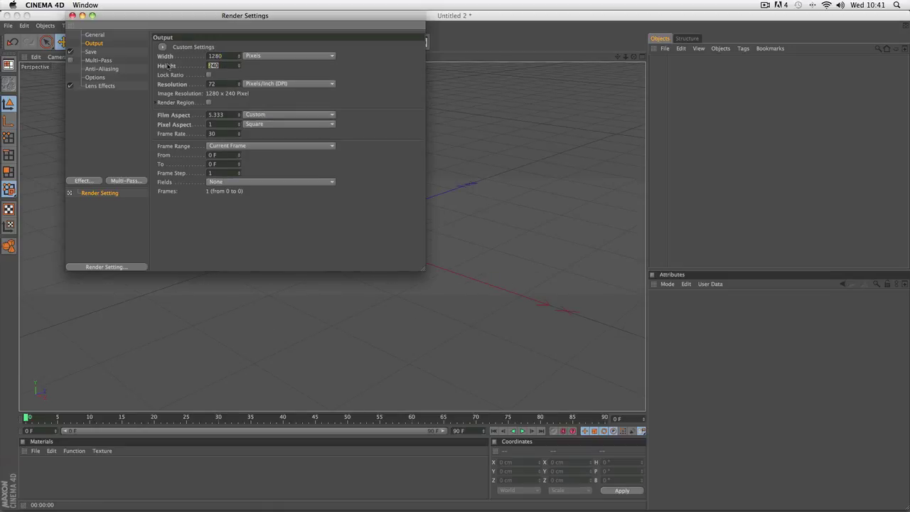
text(720)
key(Return)
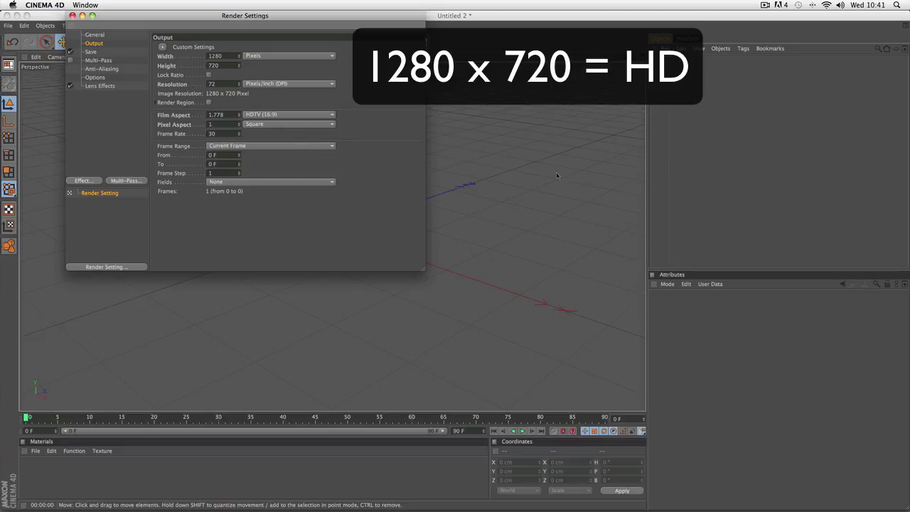
drag(650, 193, 696, 193)
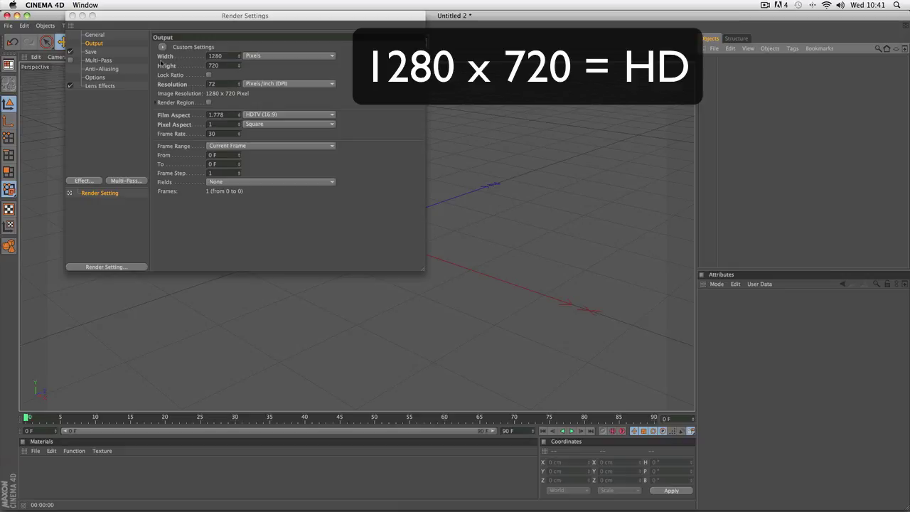
Step: Set the render output resolution to 260 pixels per inch
click(206, 60)
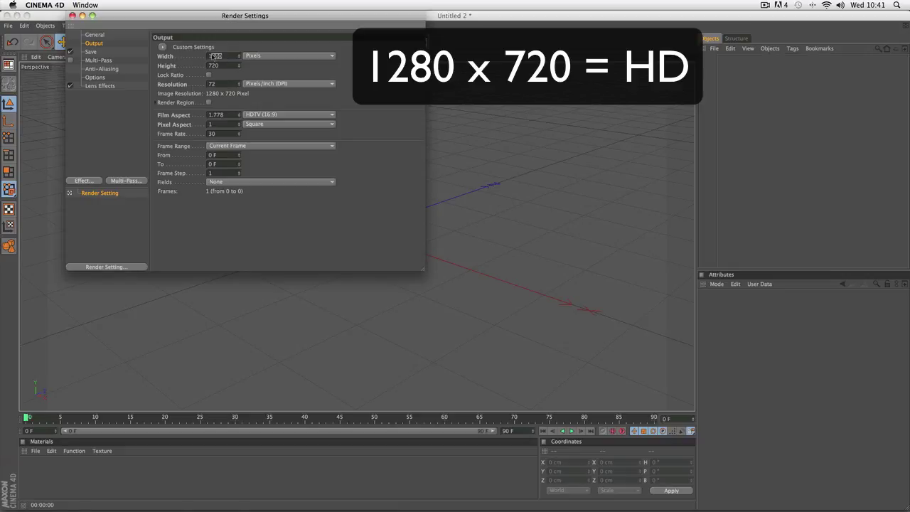
click(214, 66)
click(227, 86)
key(shift+Tab)
key(Tab)
text(260)
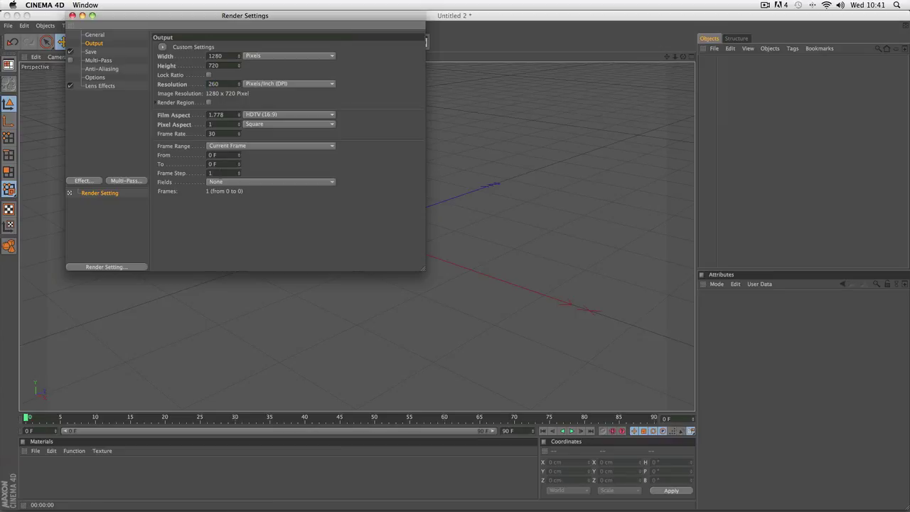
Step: Set the render output's frame range to All Frames
click(221, 147)
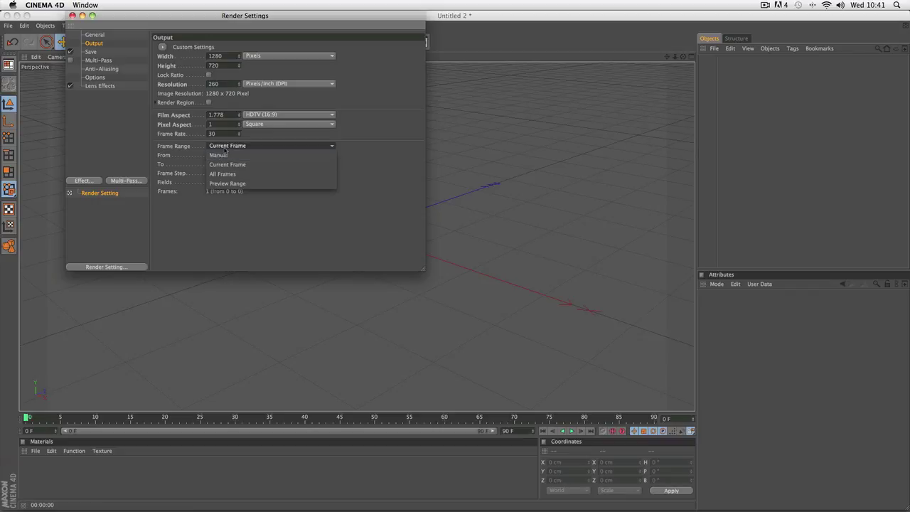
click(226, 148)
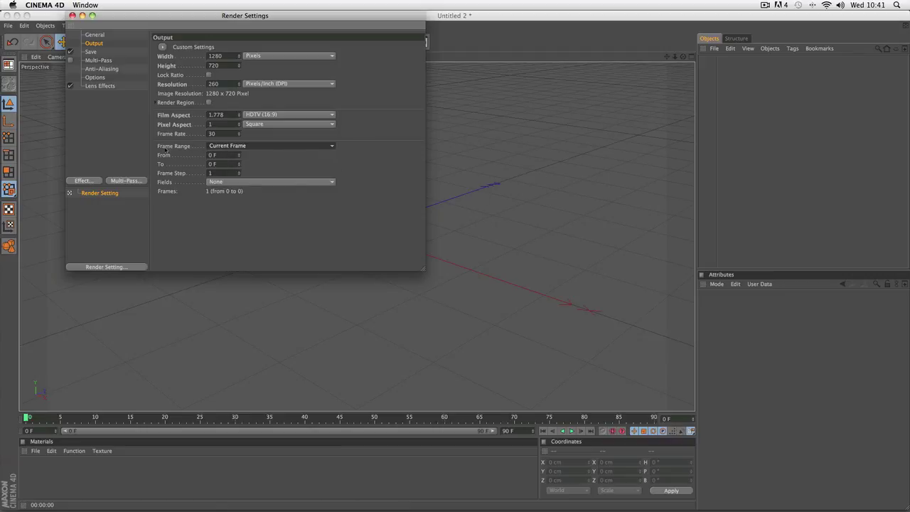
click(221, 146)
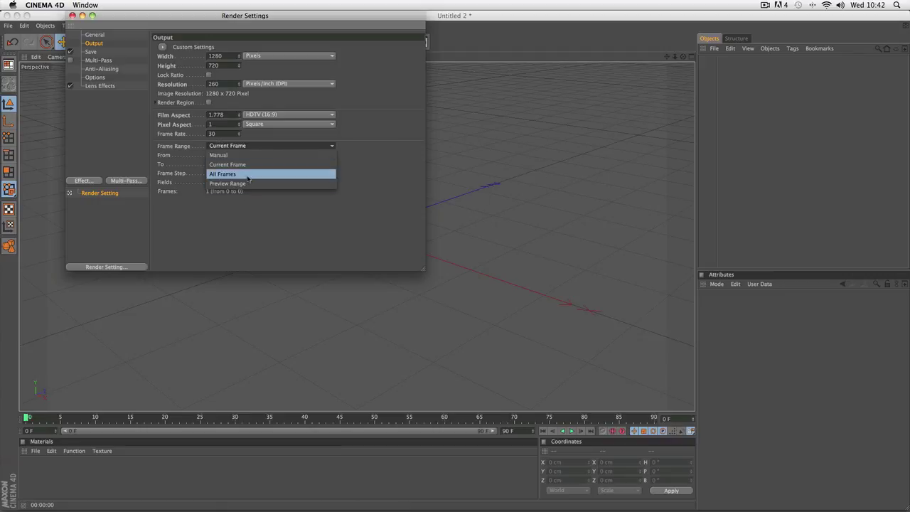
click(247, 175)
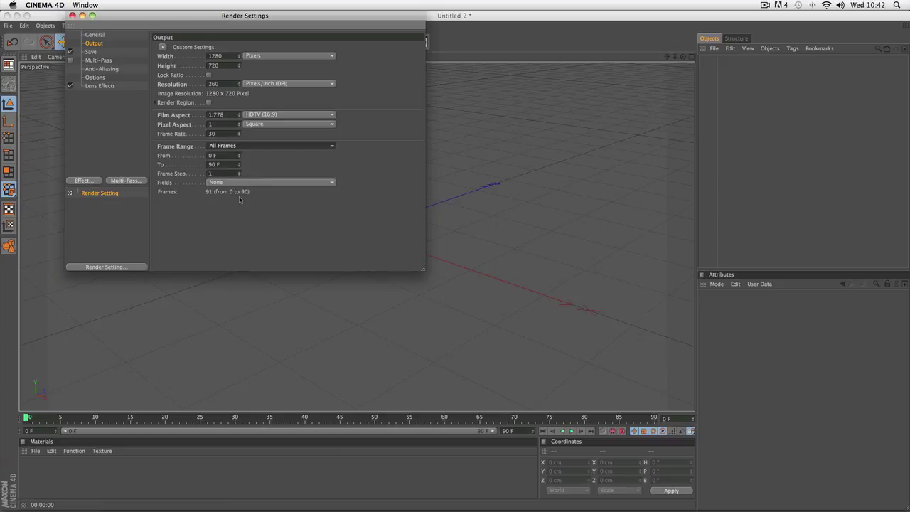
Step: Set the render to save to the Desktop as Tutorial in QuickTime Movie format
click(92, 53)
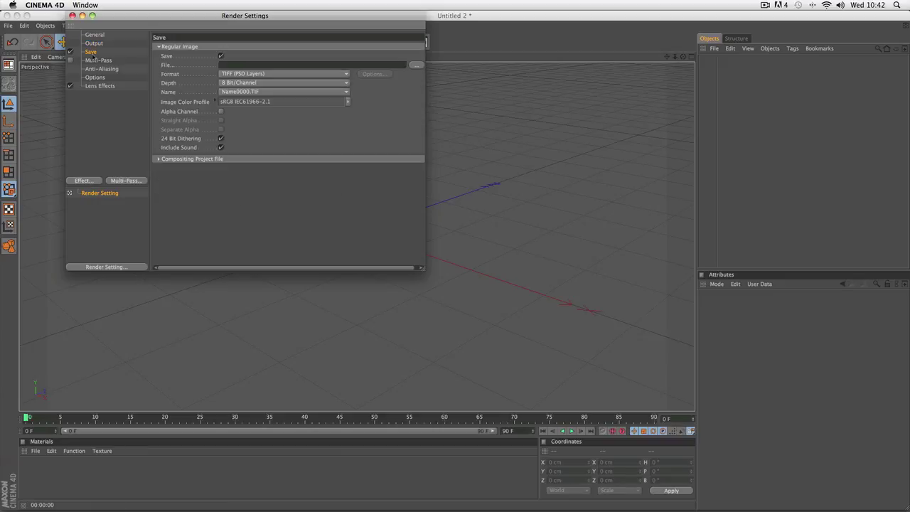
click(415, 67)
click(420, 159)
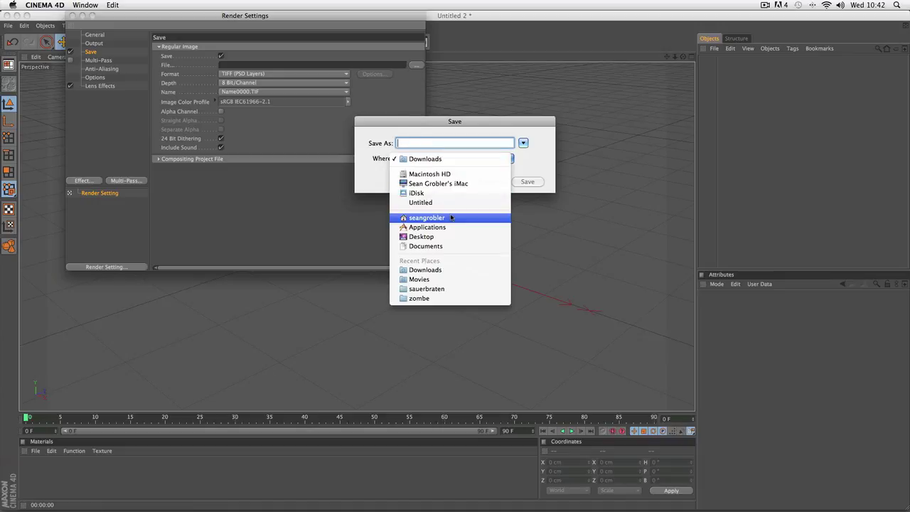
click(450, 237)
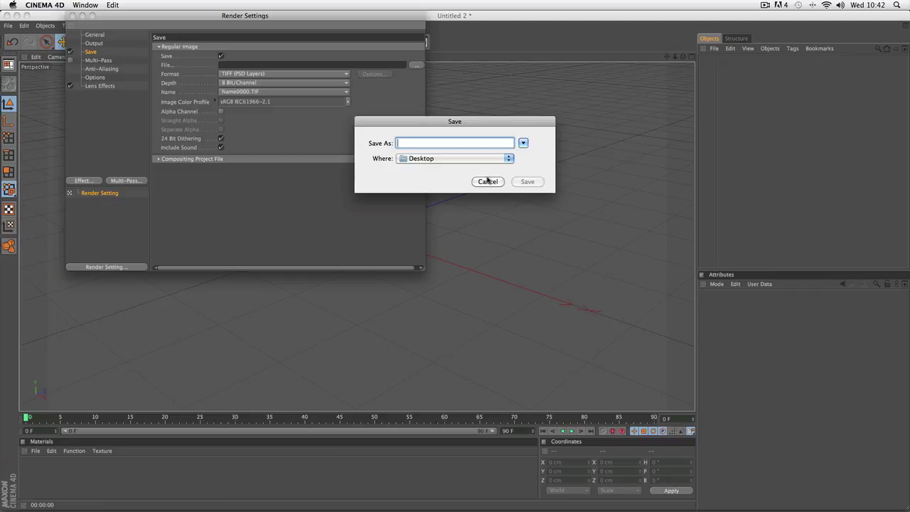
text(Tutorial)
key(Return)
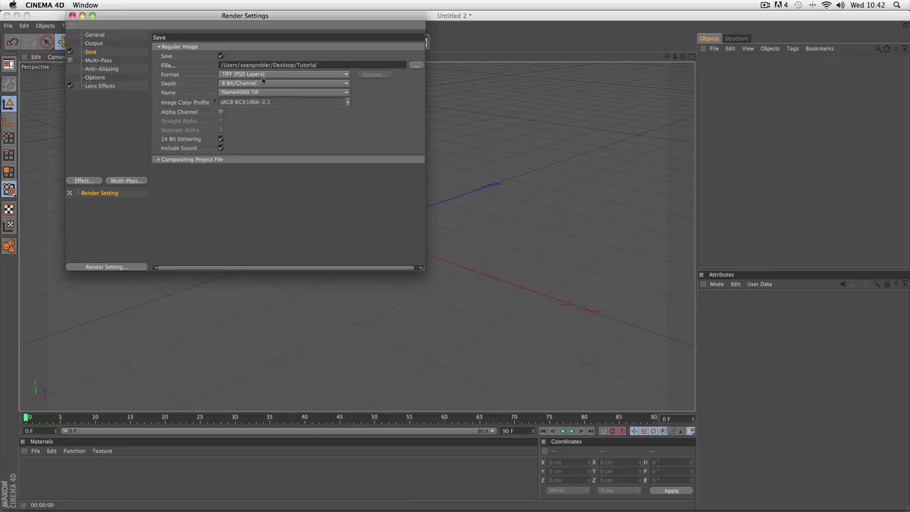
click(249, 74)
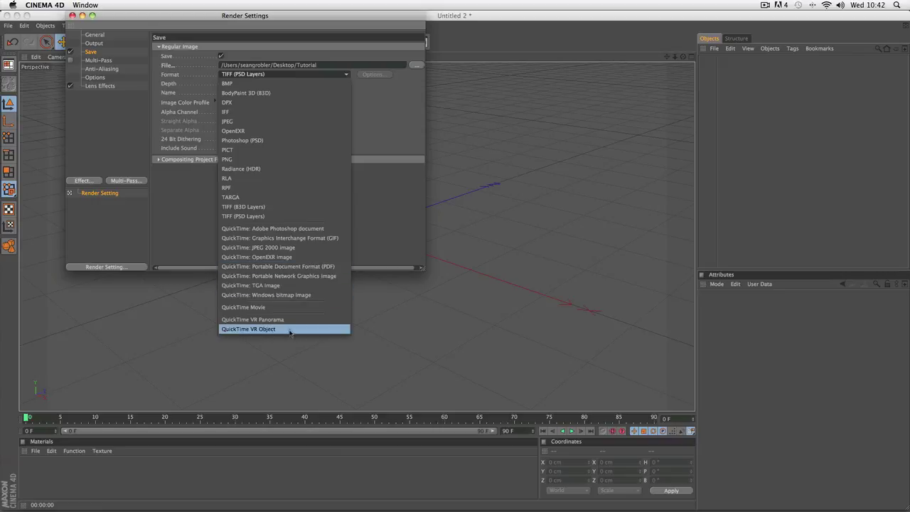
click(270, 307)
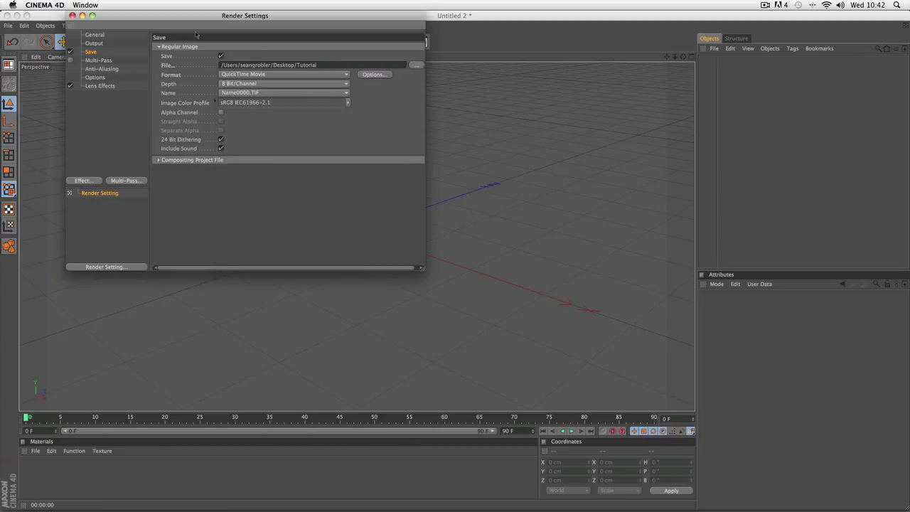
Step: Set the render's anti-aliasing to Best with the Animation filter
click(104, 61)
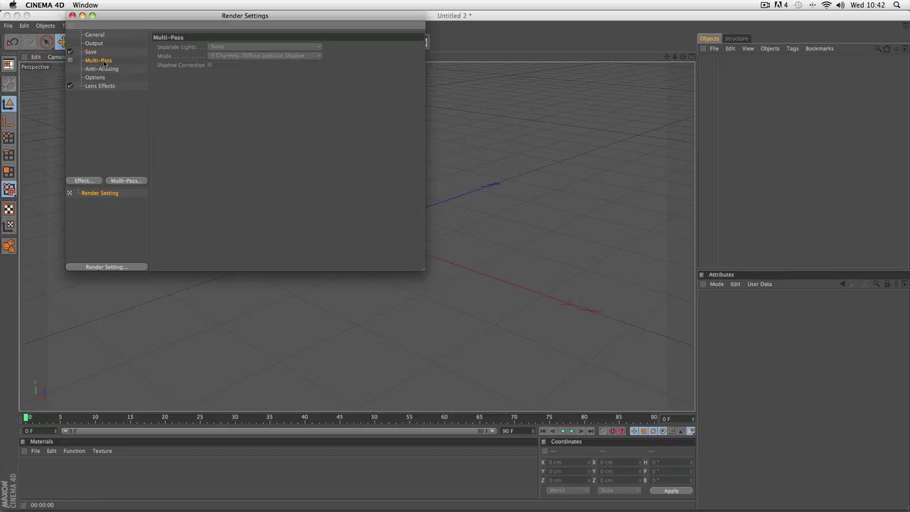
click(100, 70)
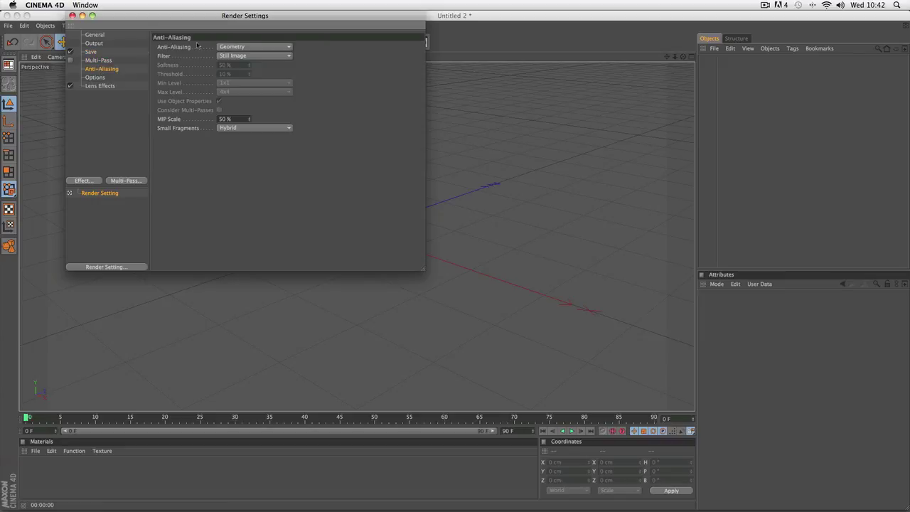
click(264, 47)
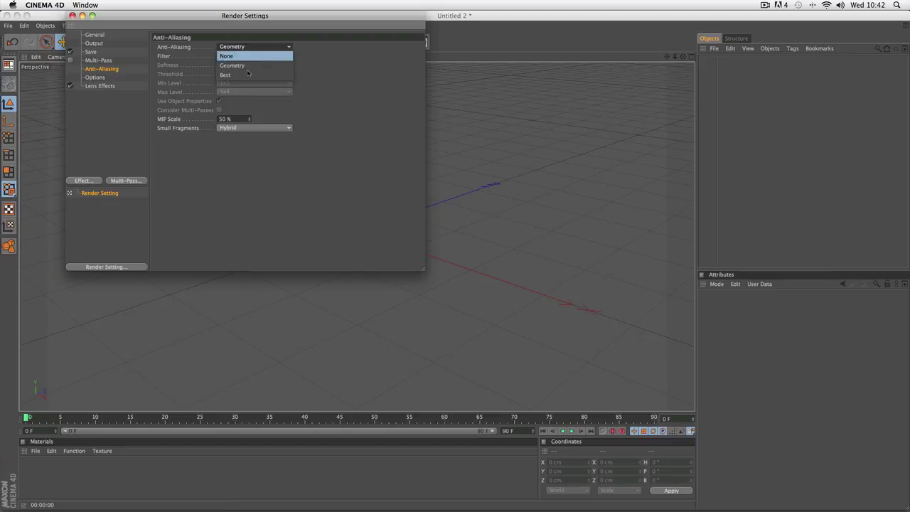
click(242, 75)
click(243, 57)
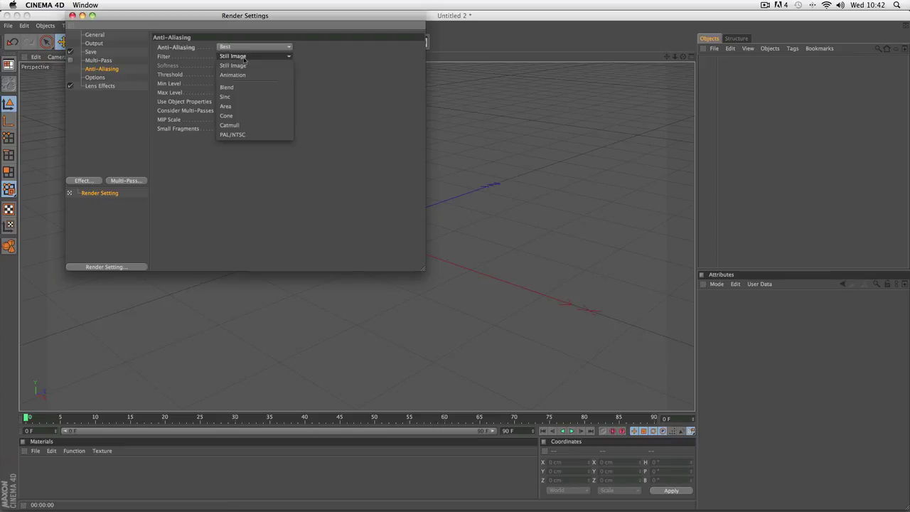
click(246, 74)
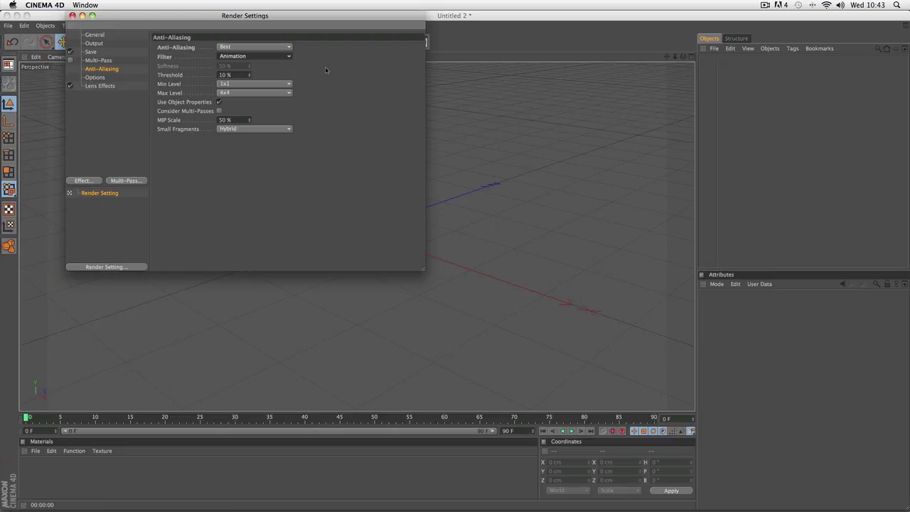
Step: Try 1x1 as the maximum anti-aliasing level and return it to 4x4
click(263, 92)
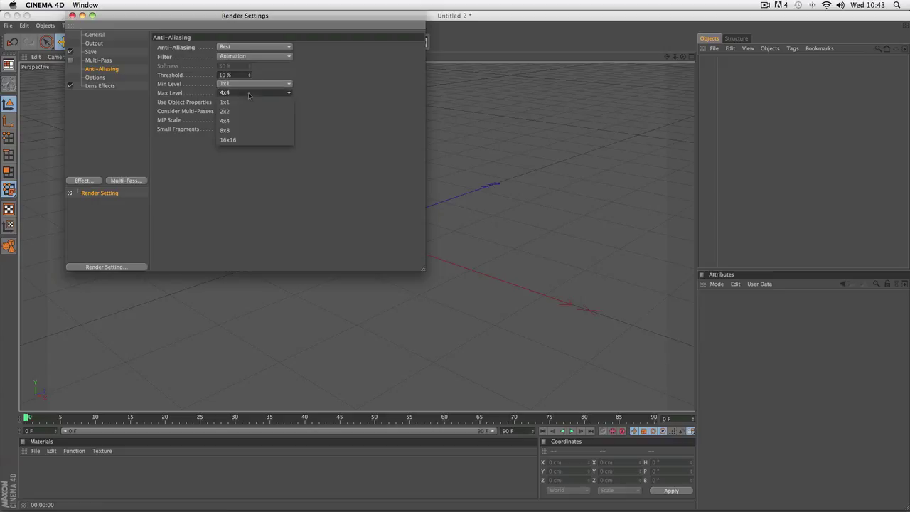
click(234, 104)
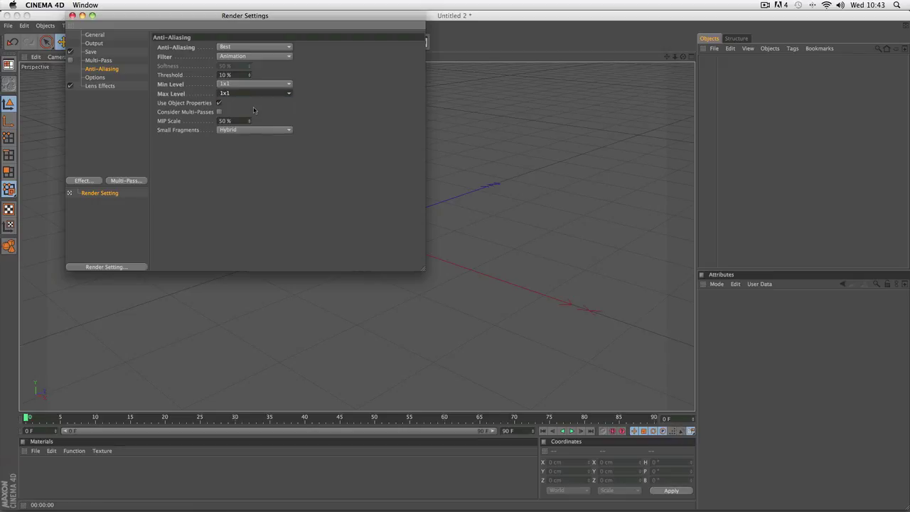
click(252, 86)
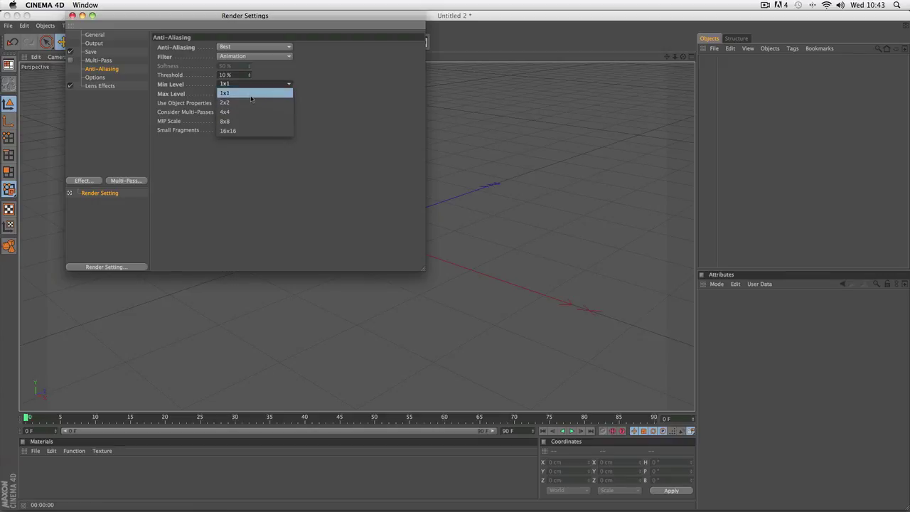
click(250, 93)
click(252, 94)
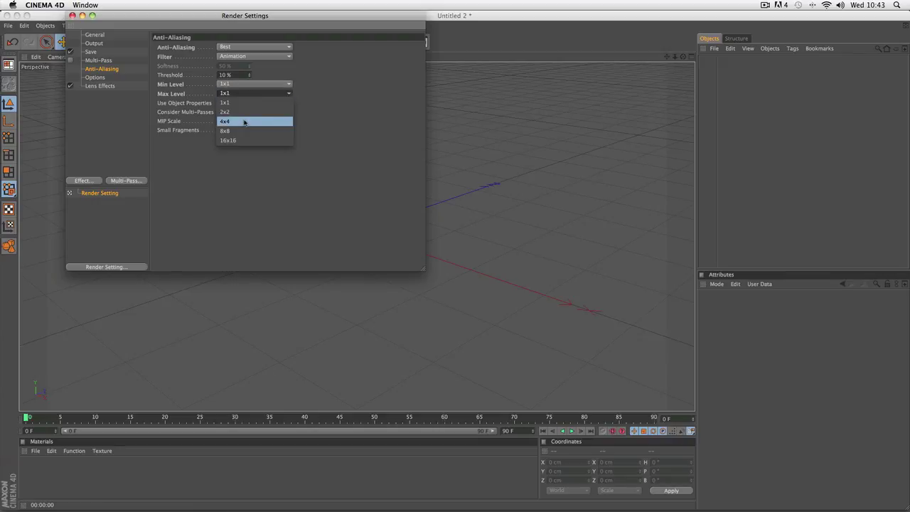
click(244, 122)
Step: Set the anti-aliasing minimum level to 4x4 and the maximum level to 16x16
click(236, 85)
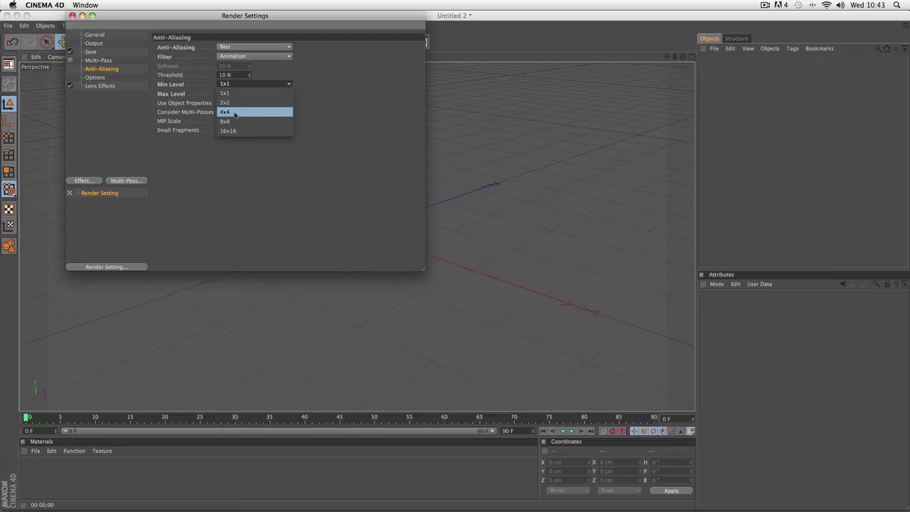
click(235, 114)
click(239, 96)
click(239, 148)
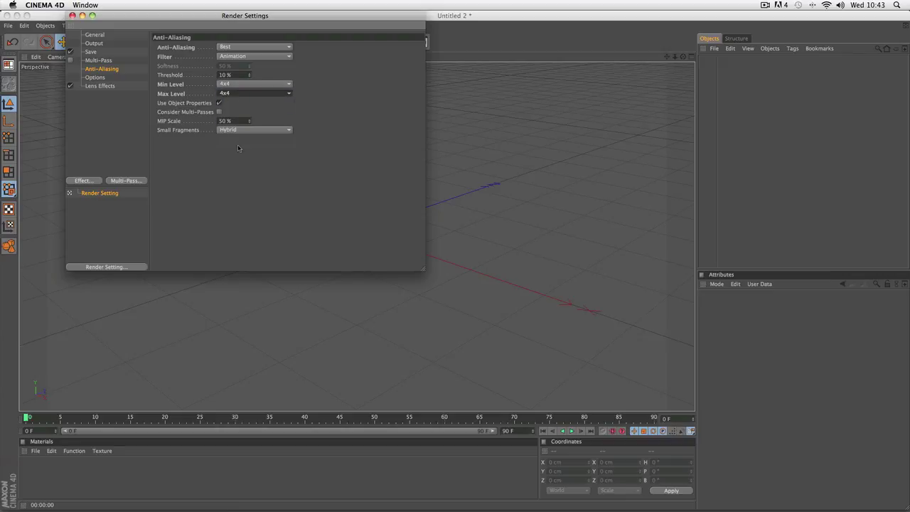
click(238, 96)
click(233, 143)
Step: Disable Lens Effects in the render settings and close the settings window
click(95, 77)
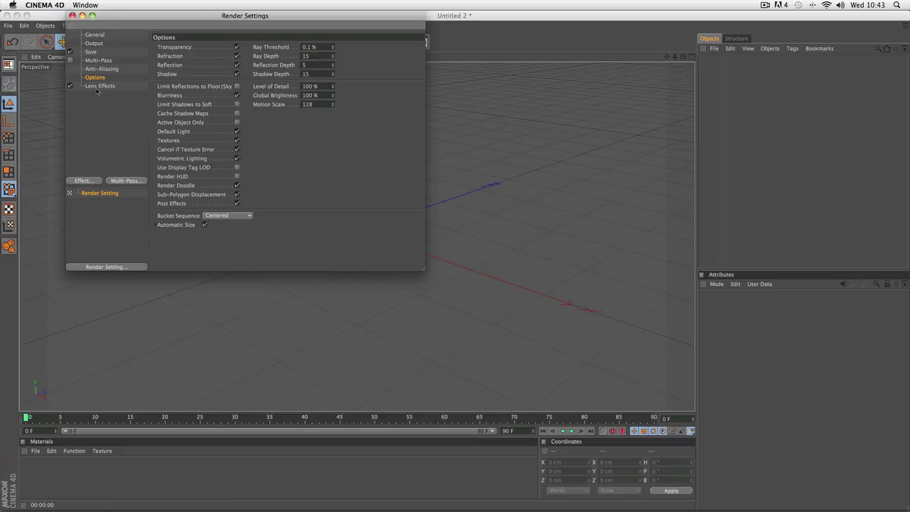
click(70, 86)
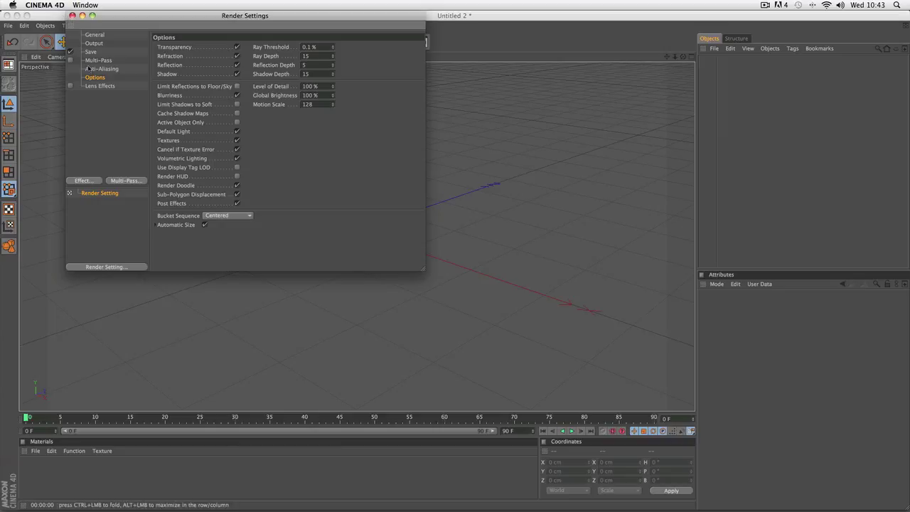
click(85, 182)
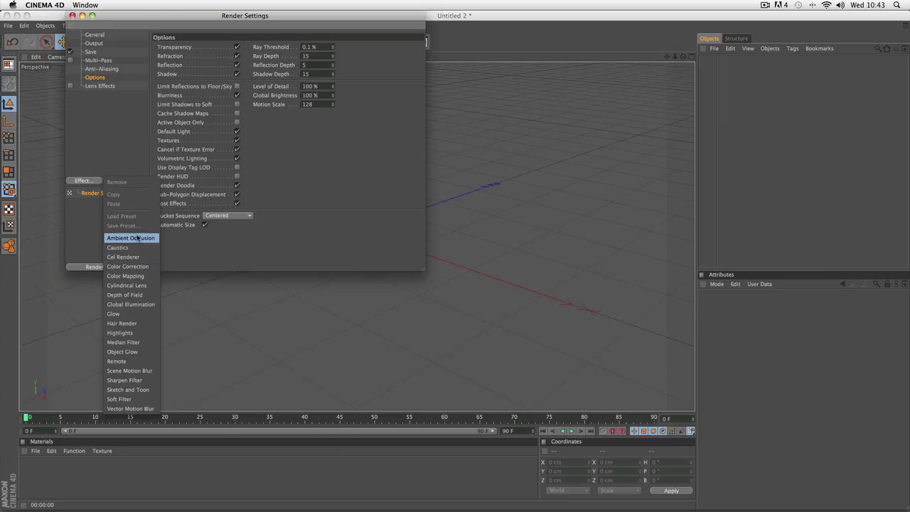
click(95, 107)
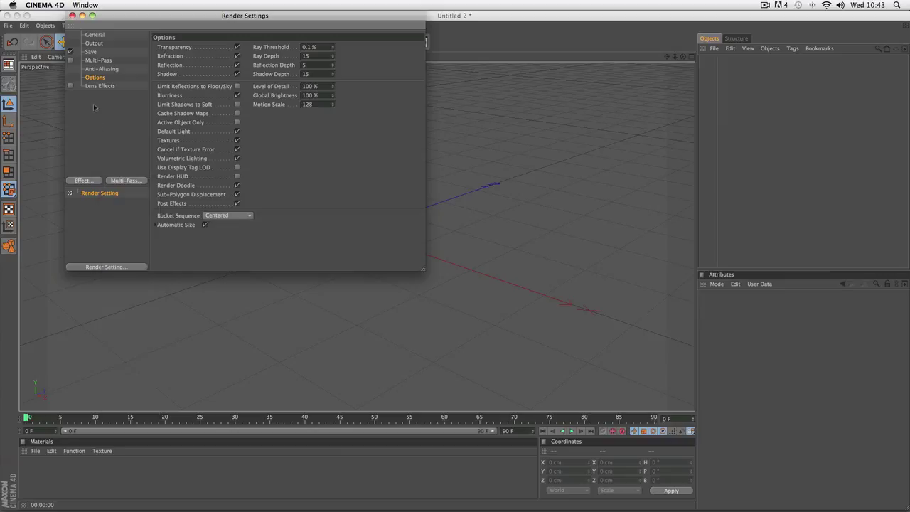
click(72, 15)
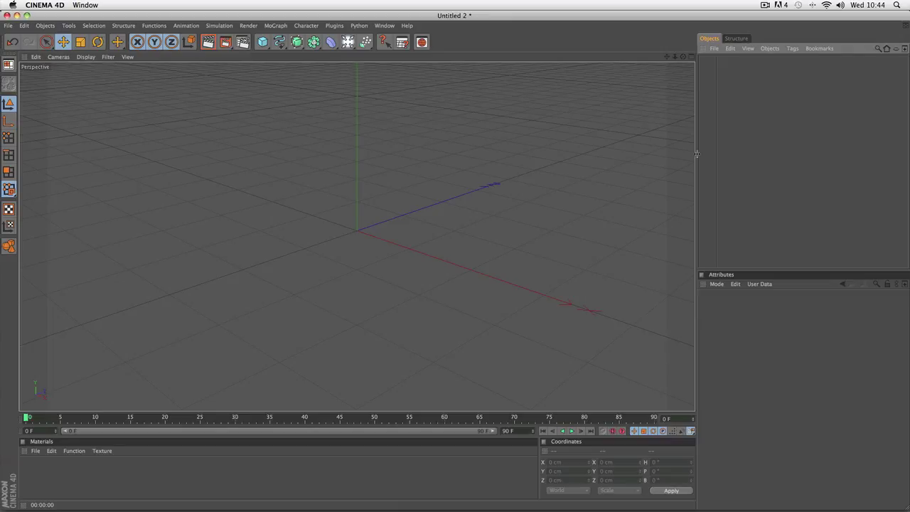
Step: Narrow the viewport to enlarge the object and attribute area, and add a Floor object to the scene
drag(697, 153, 642, 165)
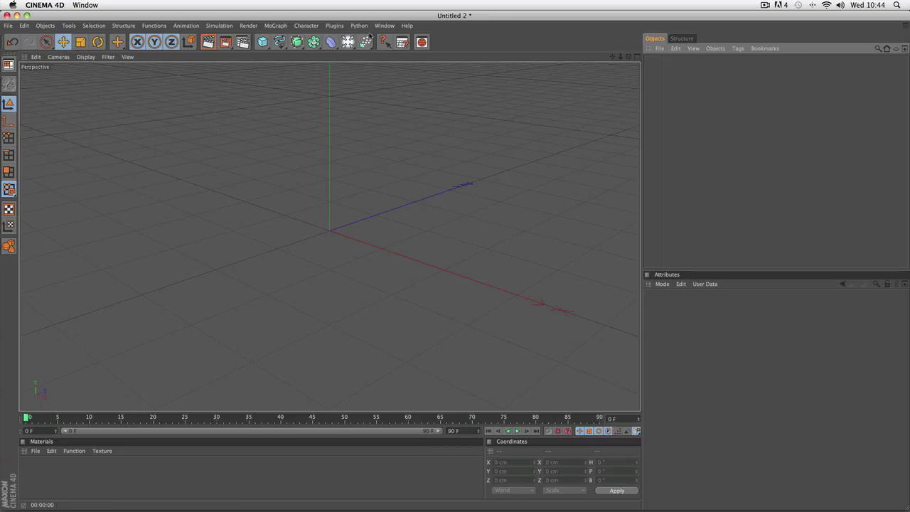
click(347, 42)
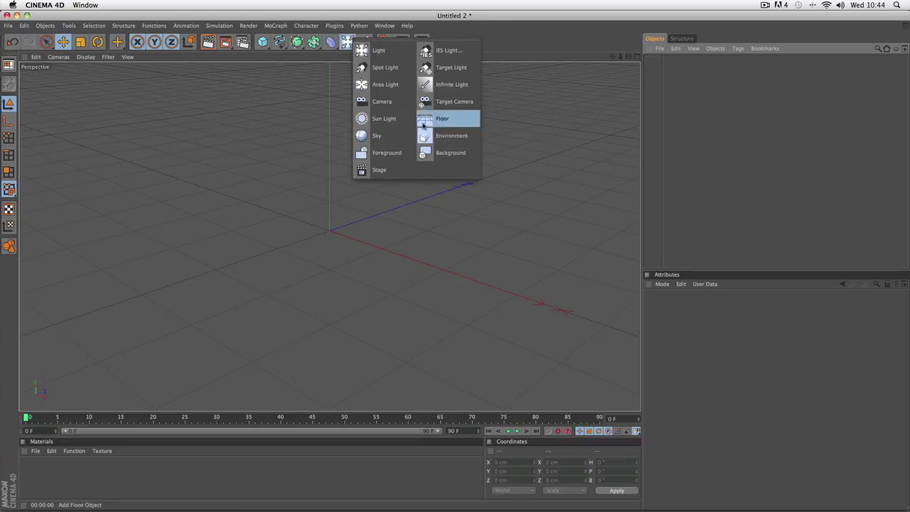
click(425, 121)
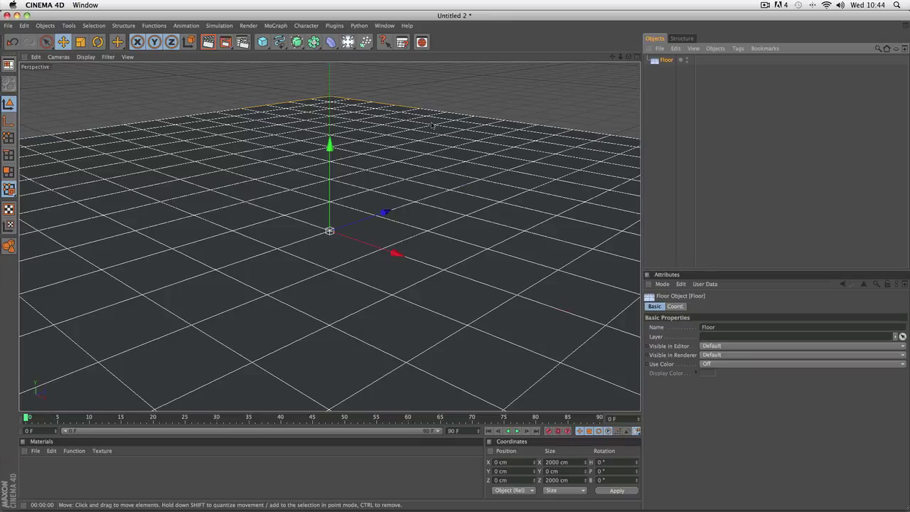
click(262, 42)
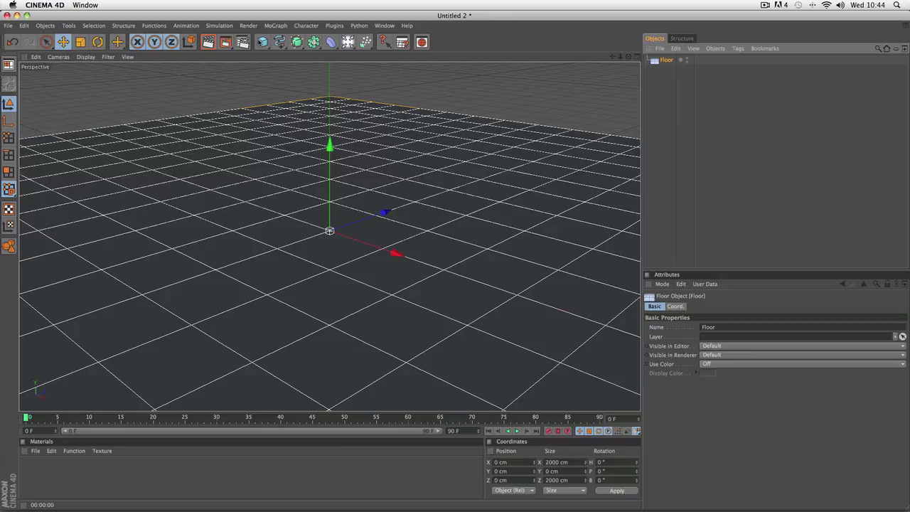
scroll(488, 144, down, 5)
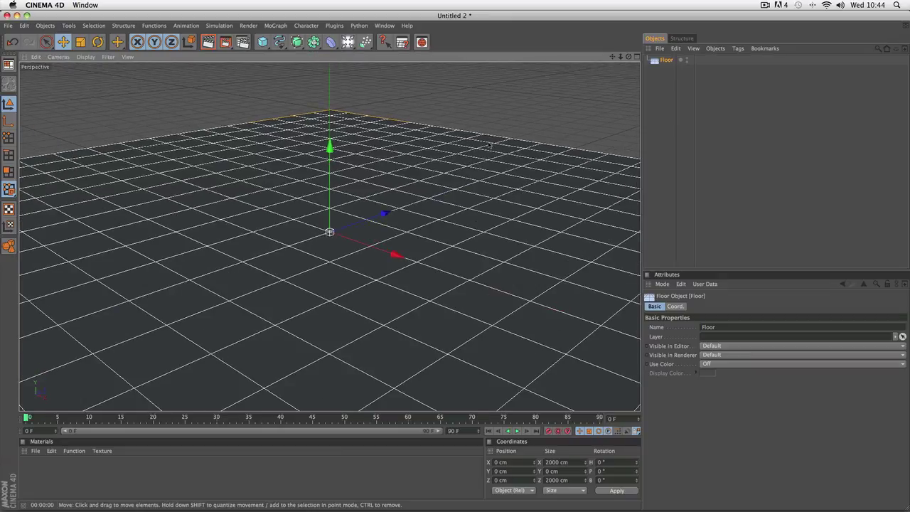
scroll(488, 145, down, 1)
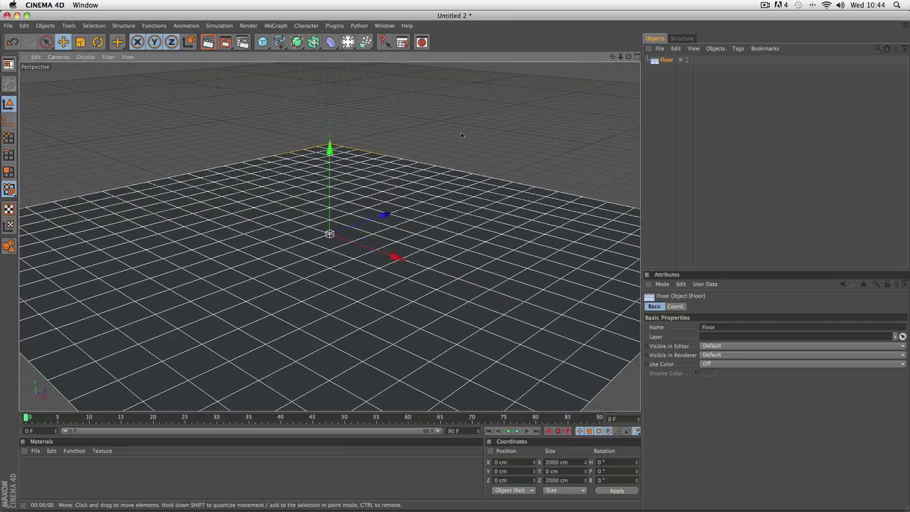
Step: Create a new material and set its colour to dark grey, RGB 87, 87, 87
double_click(56, 476)
double_click(29, 467)
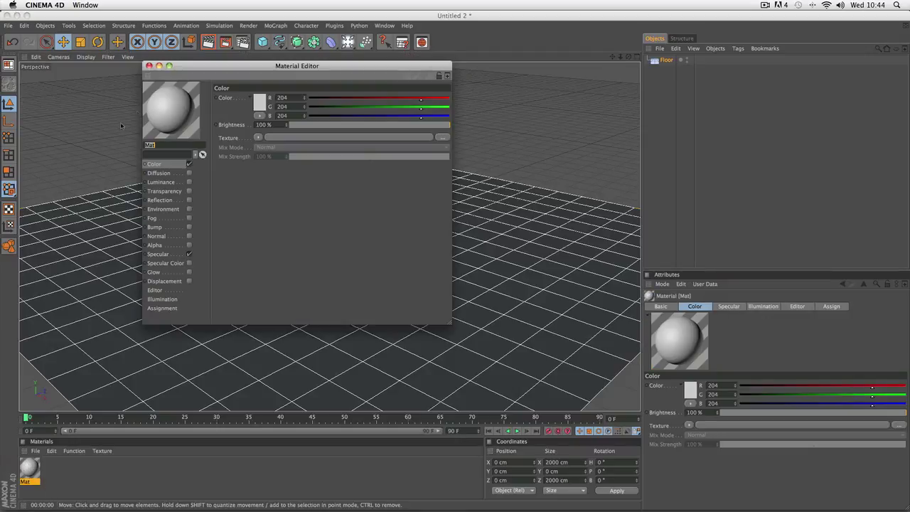
click(260, 103)
drag(245, 108, 203, 104)
click(273, 138)
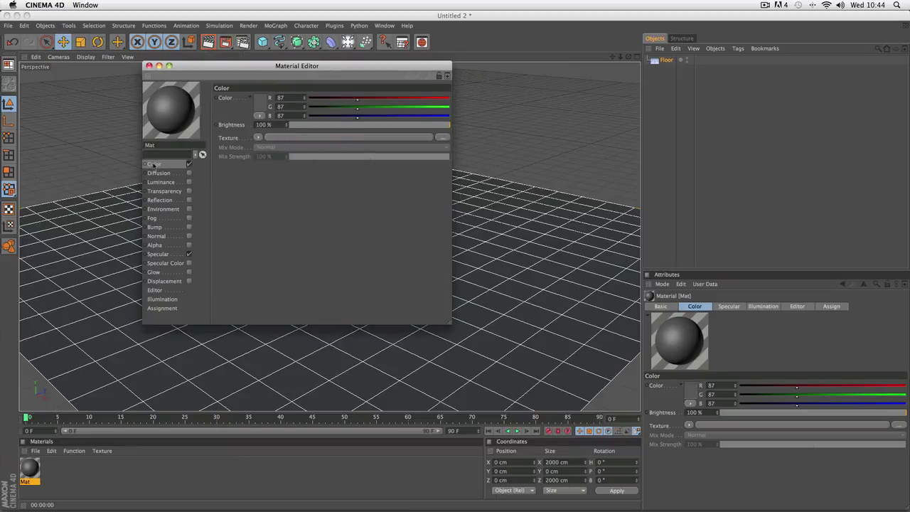
click(266, 106)
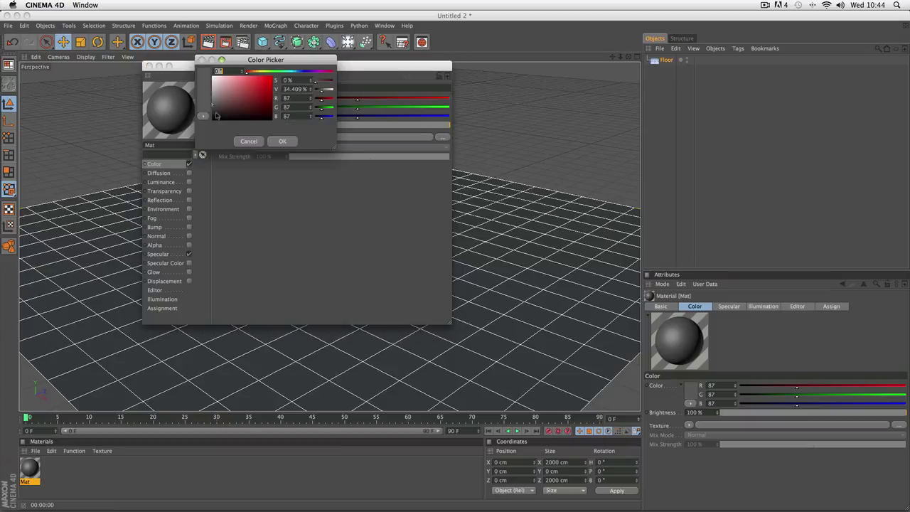
click(281, 141)
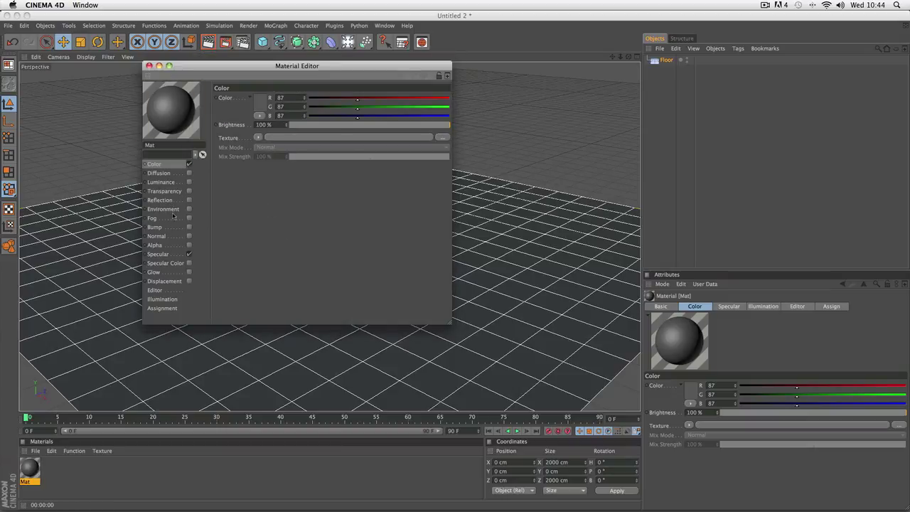
Step: Enable Reflection on the grey material with 8% brightness and close the material editor
click(179, 200)
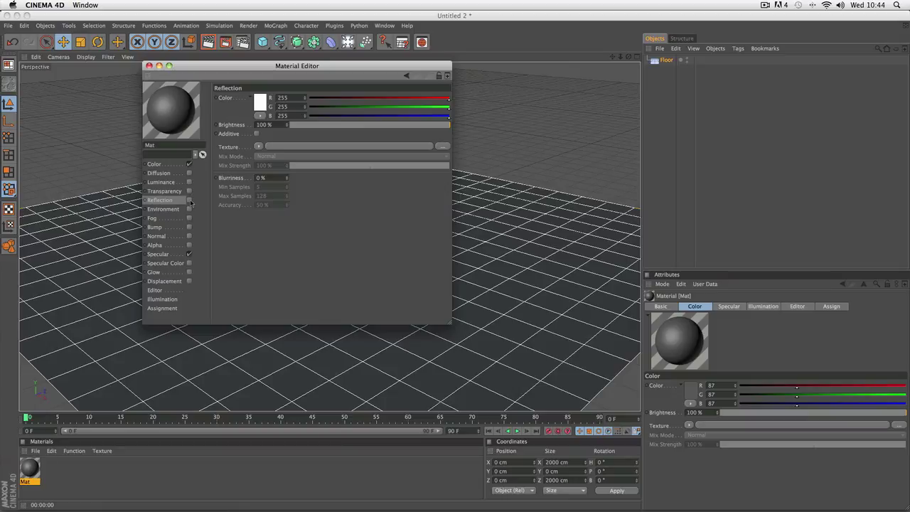
click(189, 200)
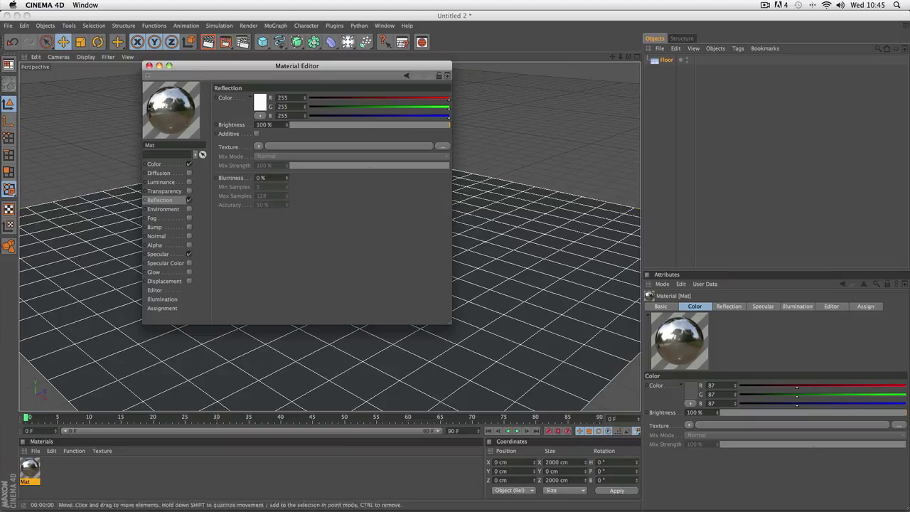
drag(317, 130, 303, 127)
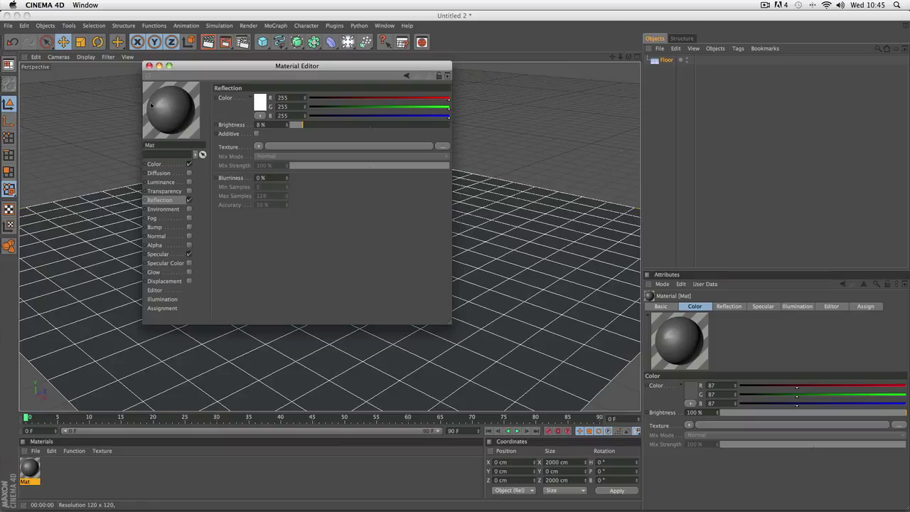
click(149, 66)
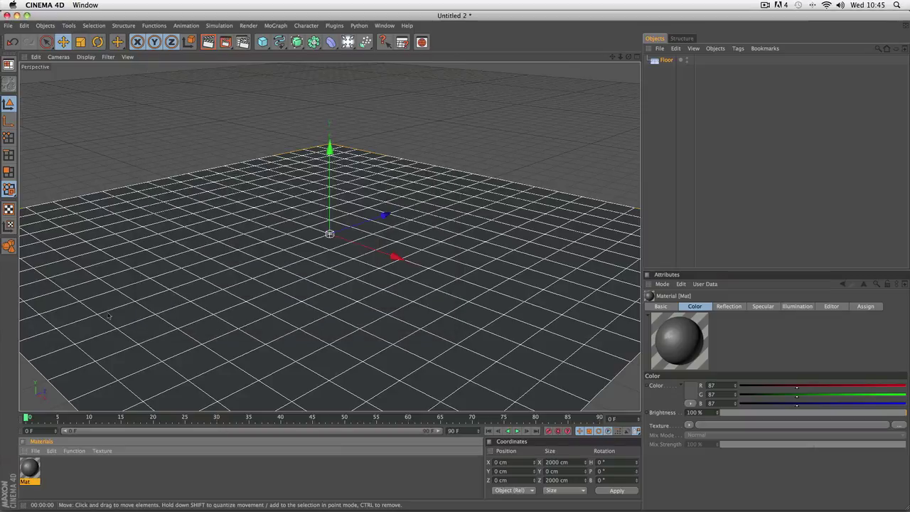
Step: Apply the grey reflective material to the floor and test-render the active view
drag(28, 470, 114, 345)
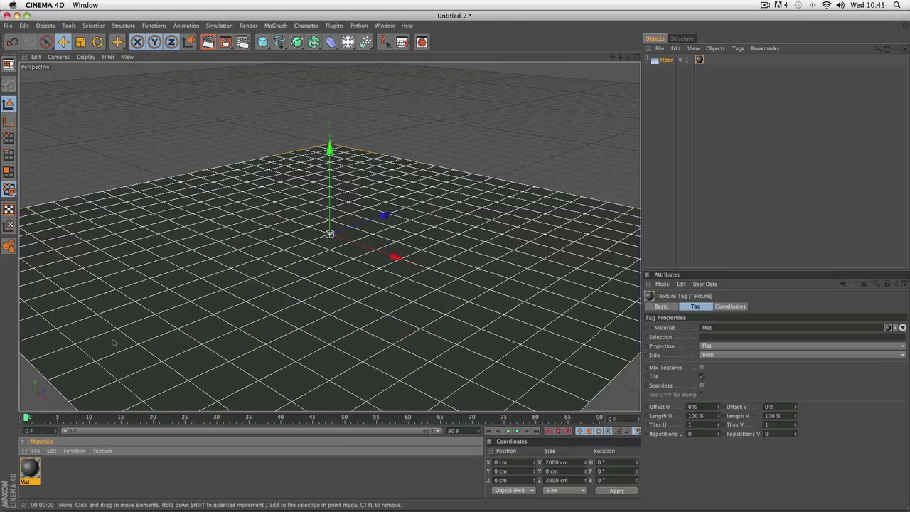
click(213, 45)
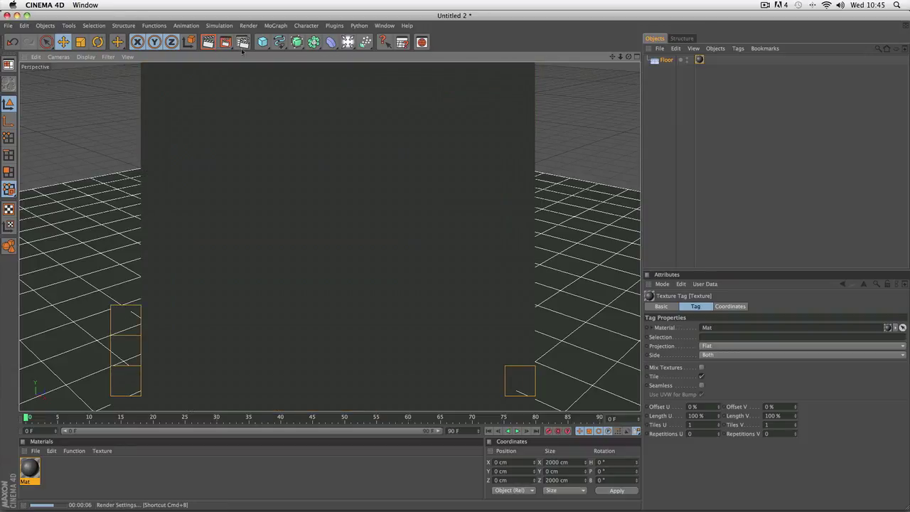
Step: Set the anti-aliasing minimum level to 1x1 and the maximum level to 4x4, and render the active view again
click(242, 46)
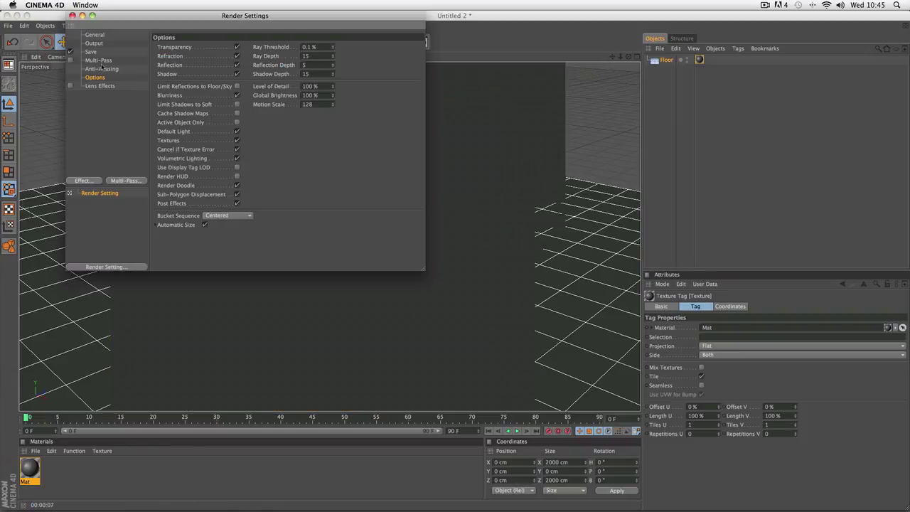
click(102, 68)
click(237, 85)
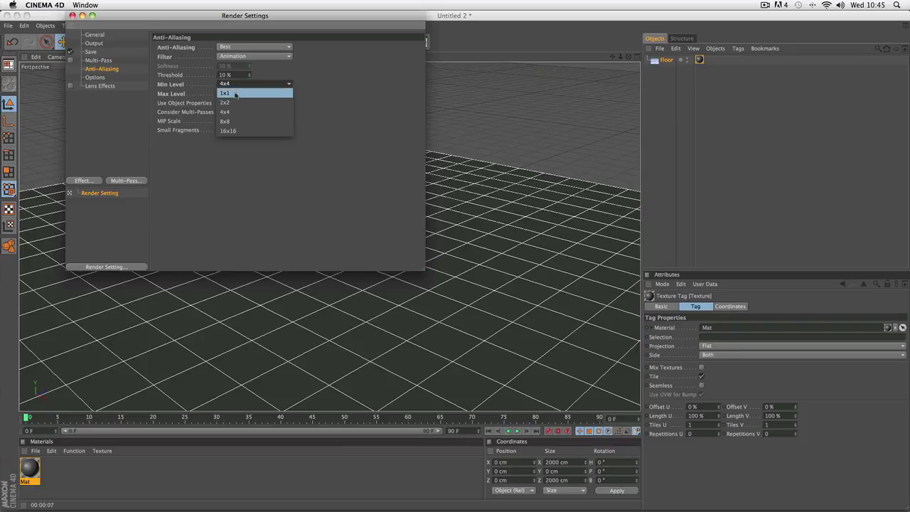
click(237, 93)
click(231, 93)
click(225, 121)
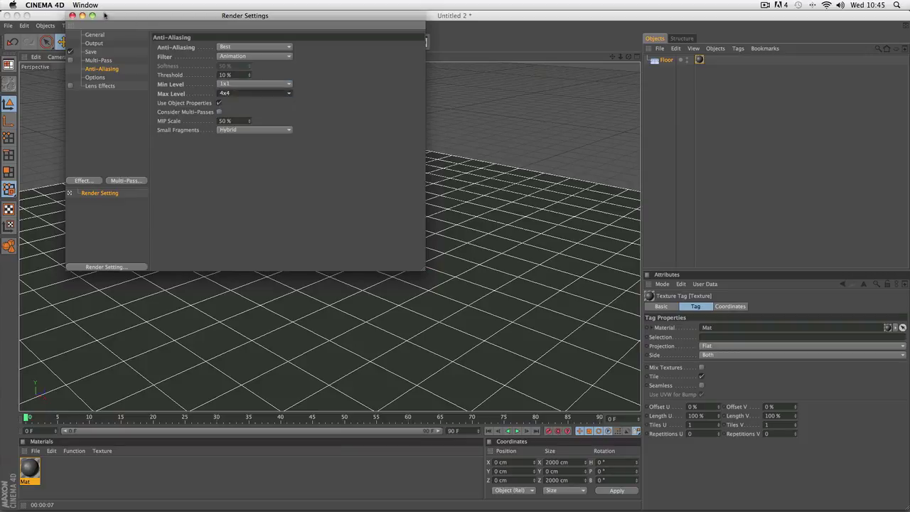
click(71, 15)
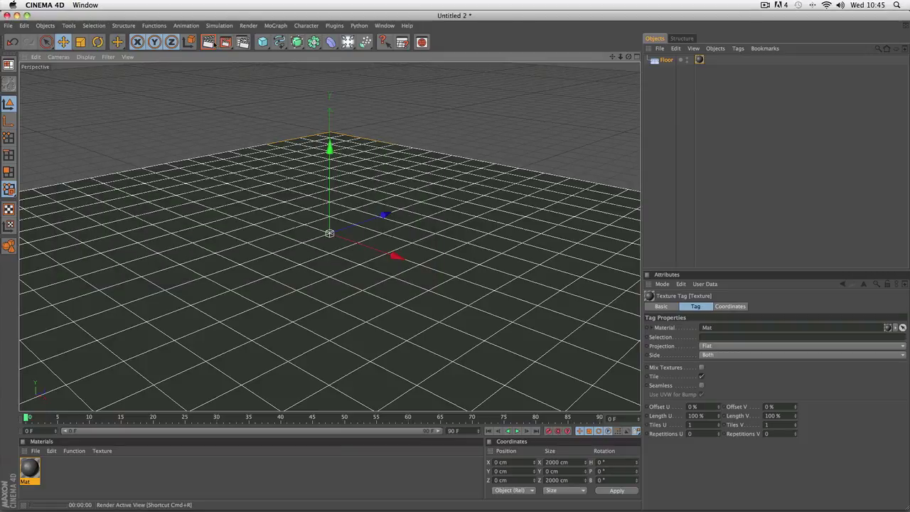
click(208, 42)
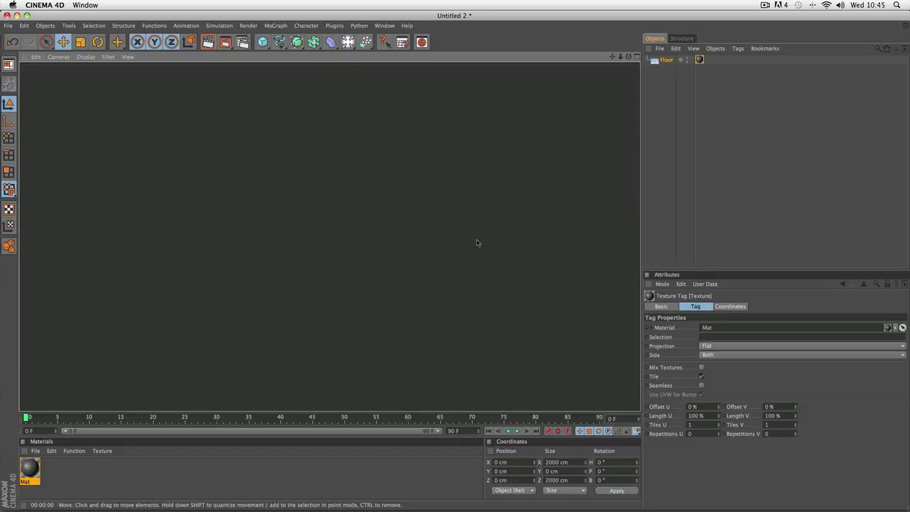
click(454, 248)
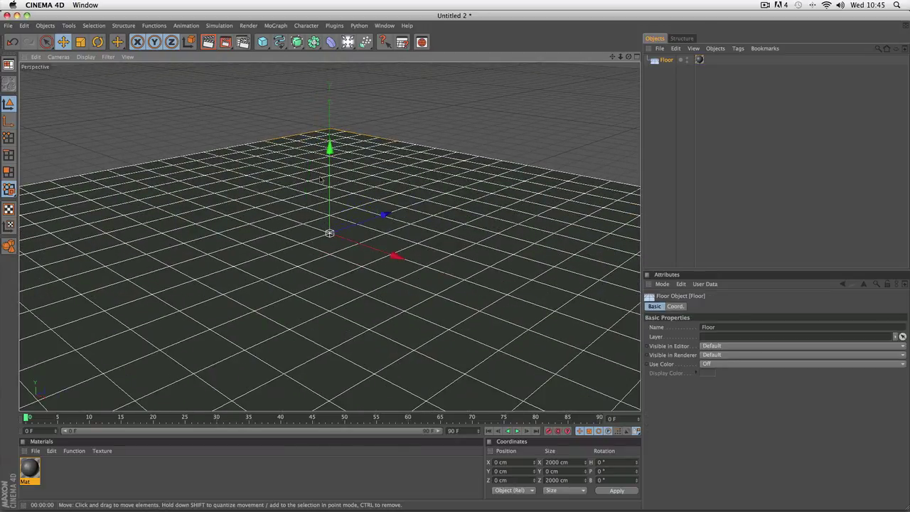
Step: Add a MoText object to the scene and set its alignment to Middle
click(305, 26)
mouse_move(283, 27)
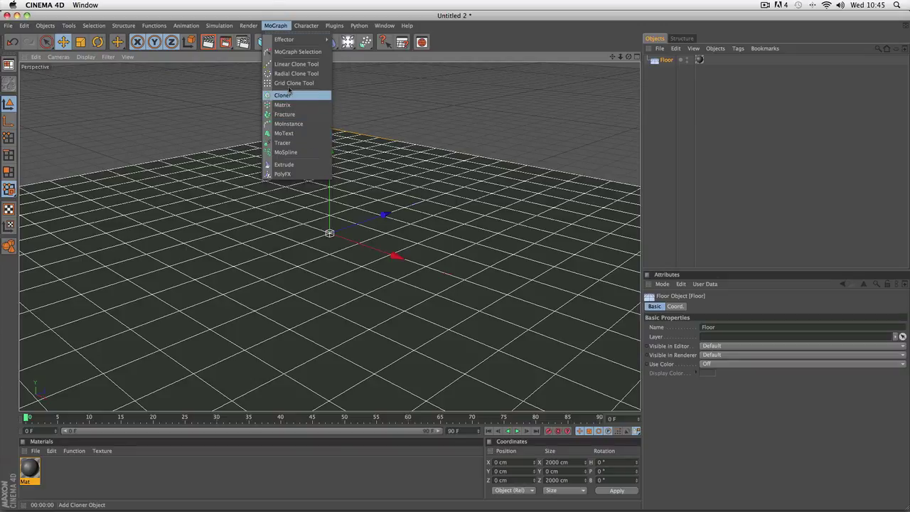
click(284, 133)
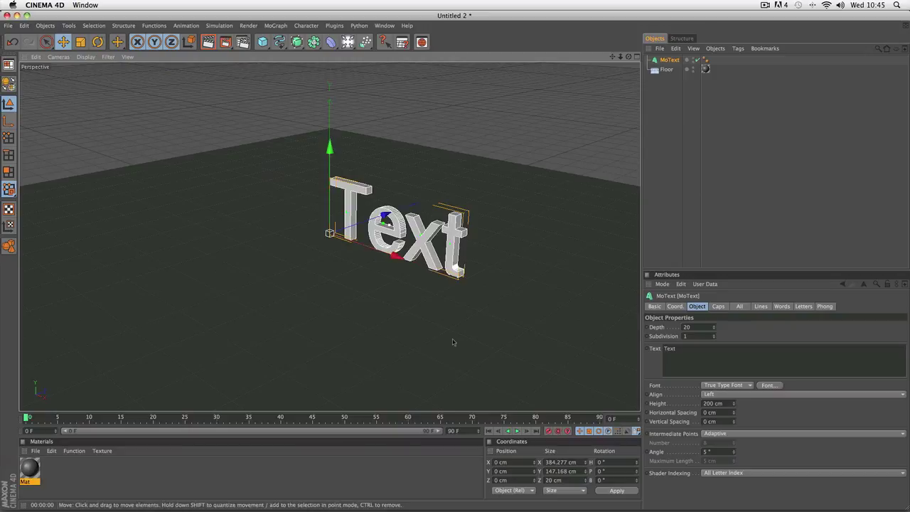
click(721, 395)
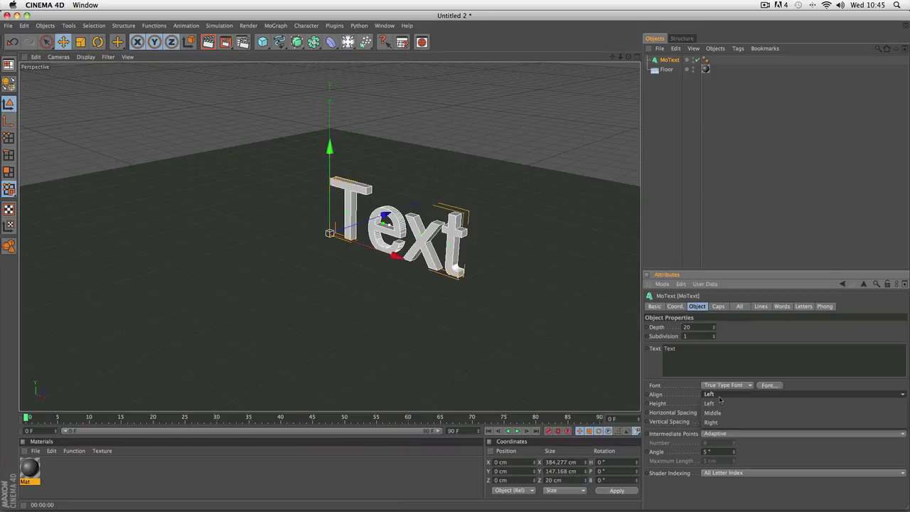
click(719, 413)
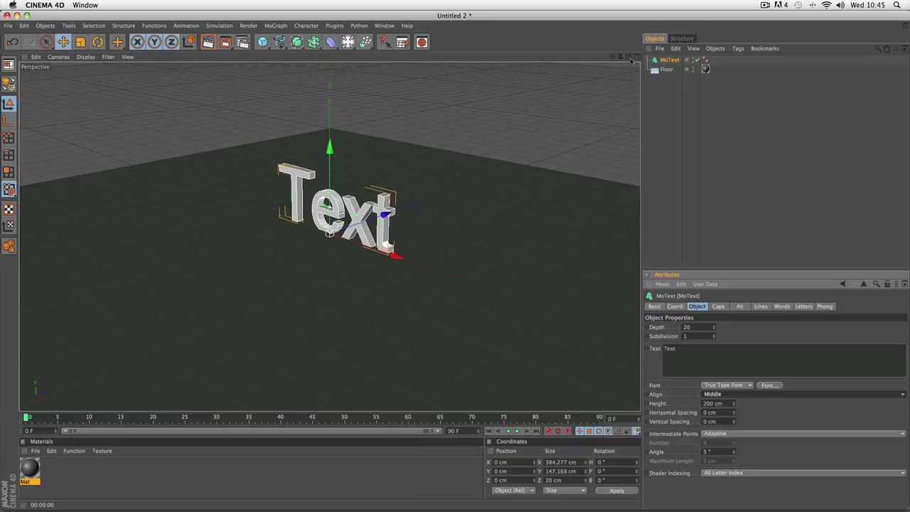
Step: Replace the MoText object's default text with TheAwesomeTech
mouse_move(629, 59)
mouse_down()
mouse_move(579, 61)
mouse_move(614, 69)
mouse_move(615, 54)
mouse_move(637, 65)
mouse_up()
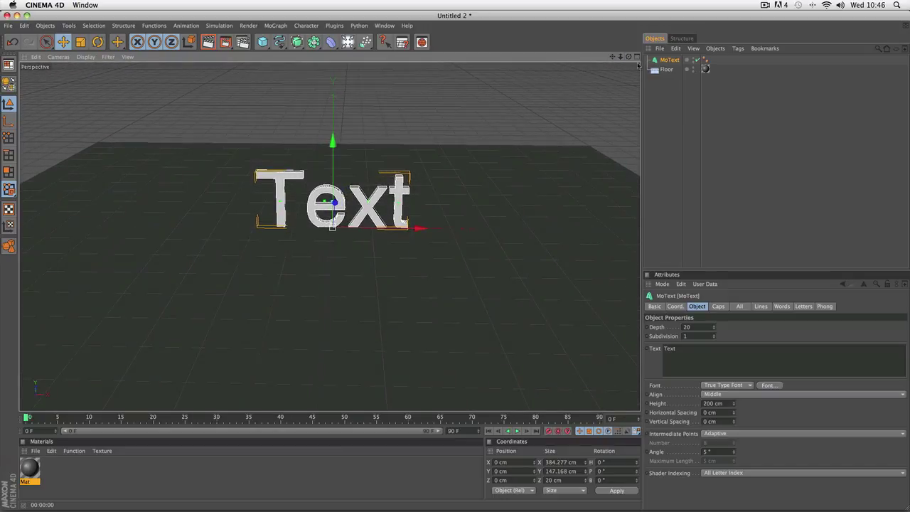
drag(706, 350, 607, 341)
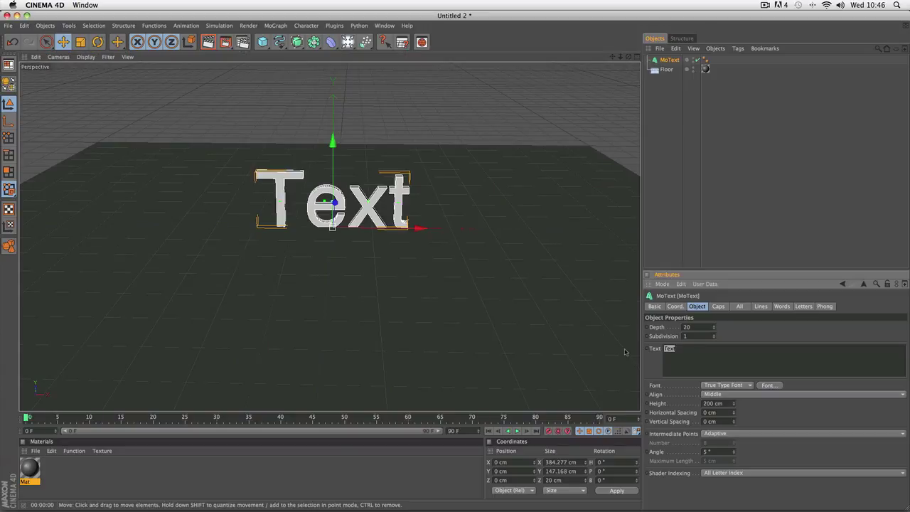
text(TheAwesomeTech)
Step: Change the MoText font family to REBOARD and close the font selection
click(769, 393)
click(769, 389)
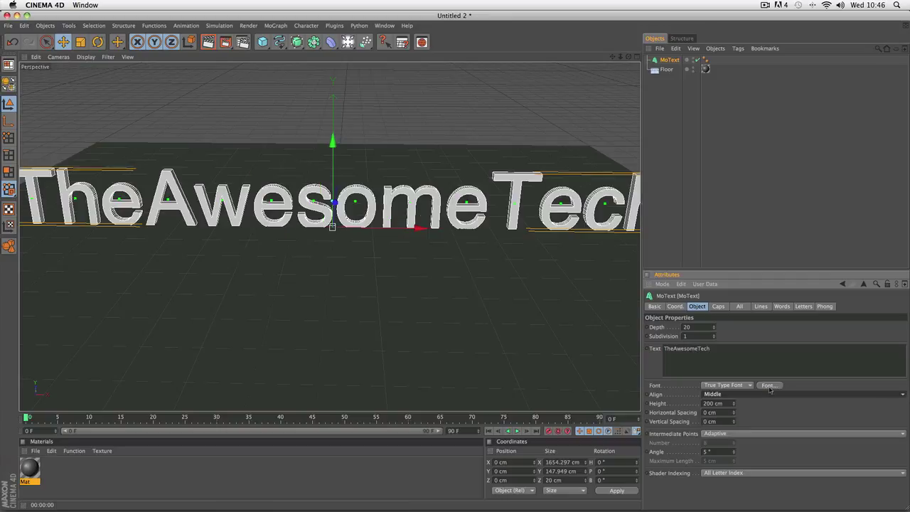
click(772, 385)
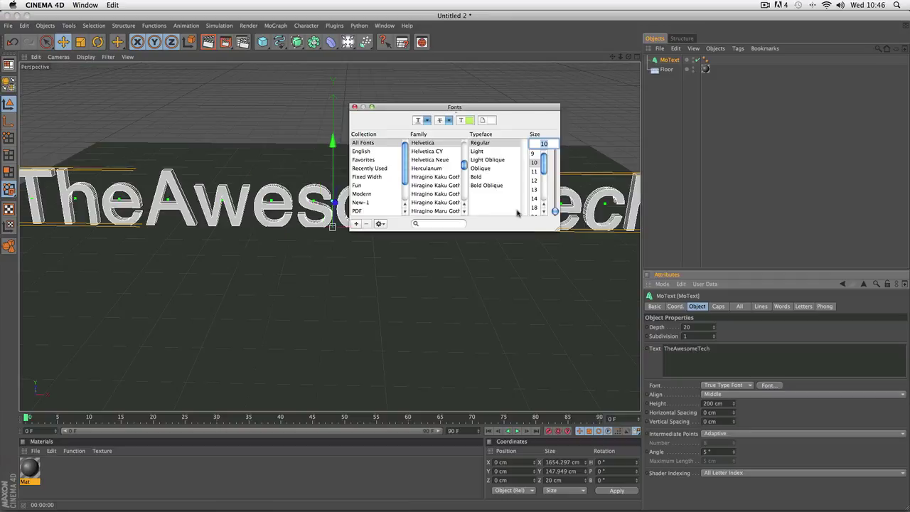
scroll(436, 165, down, 2)
scroll(437, 165, down, 15)
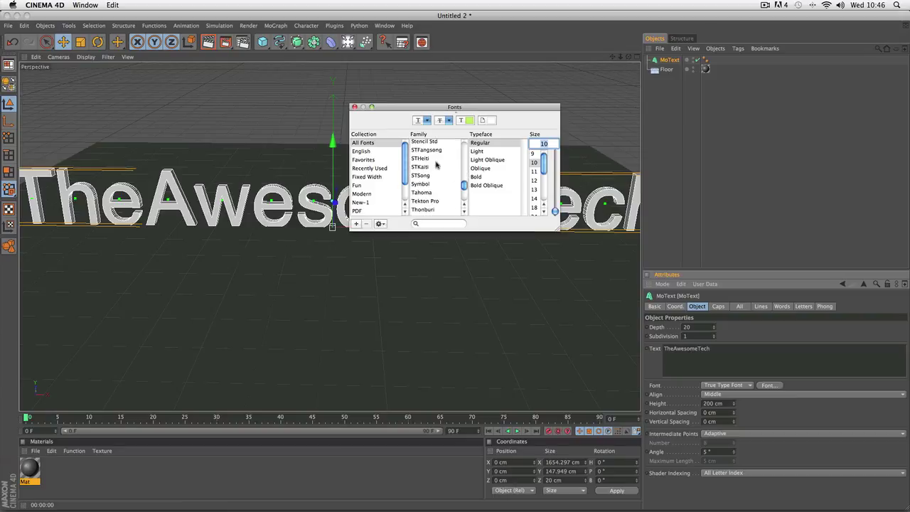
scroll(436, 165, up, 15)
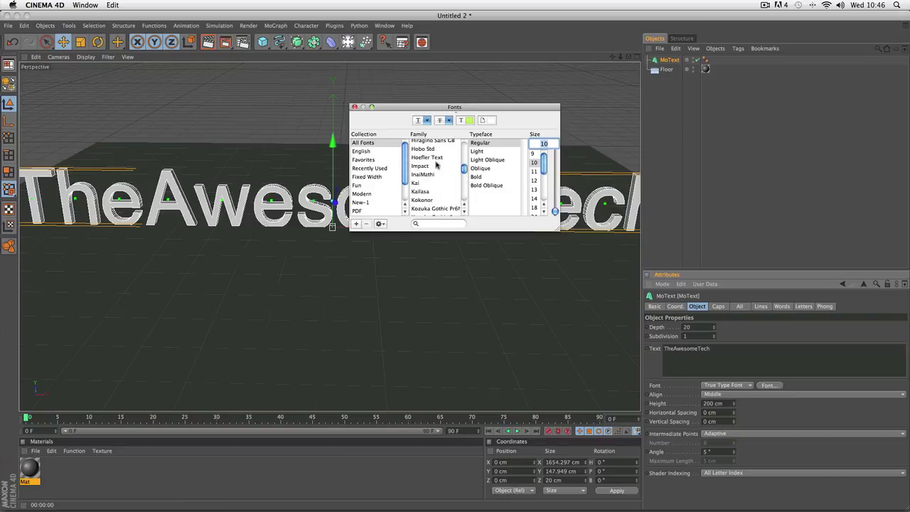
scroll(437, 165, up, 5)
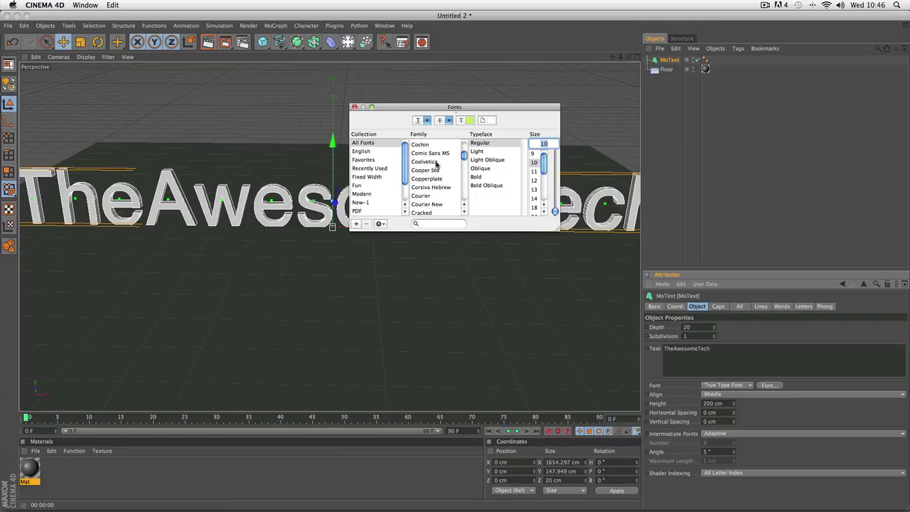
scroll(436, 165, down, 8)
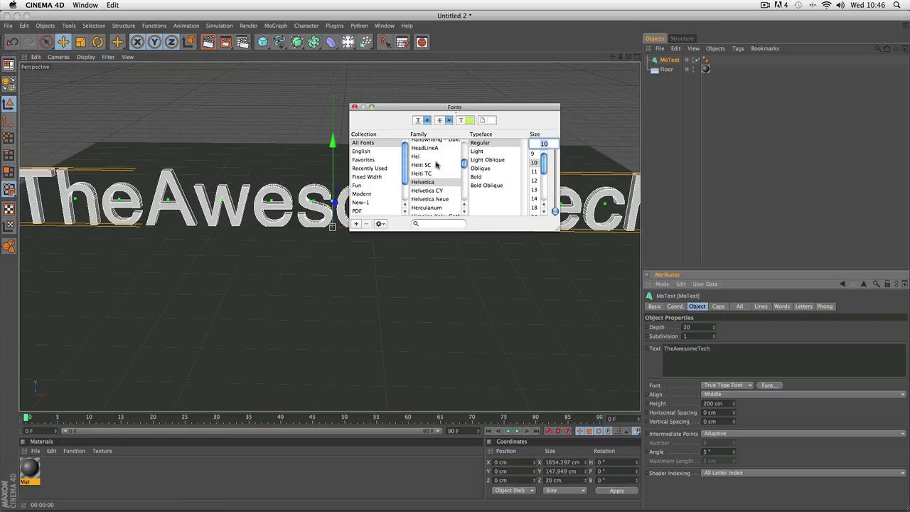
scroll(436, 165, down, 10)
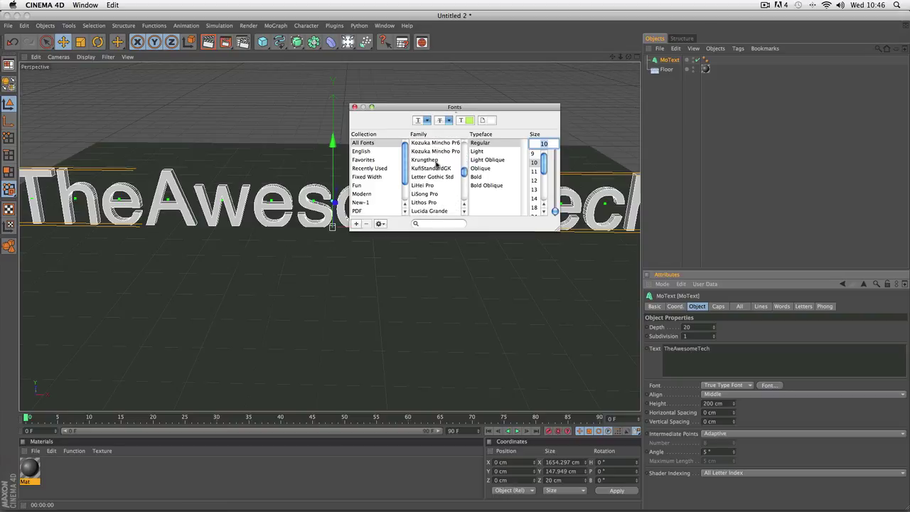
scroll(436, 165, down, 10)
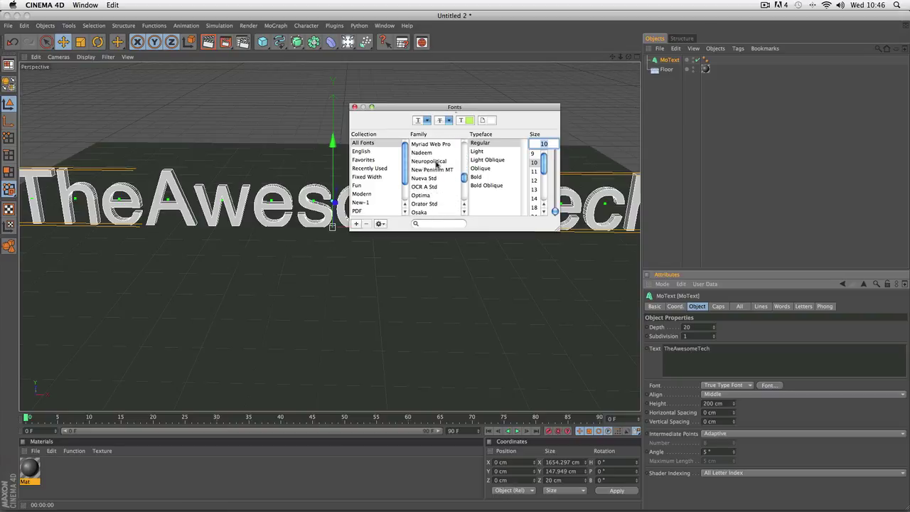
scroll(436, 165, down, 3)
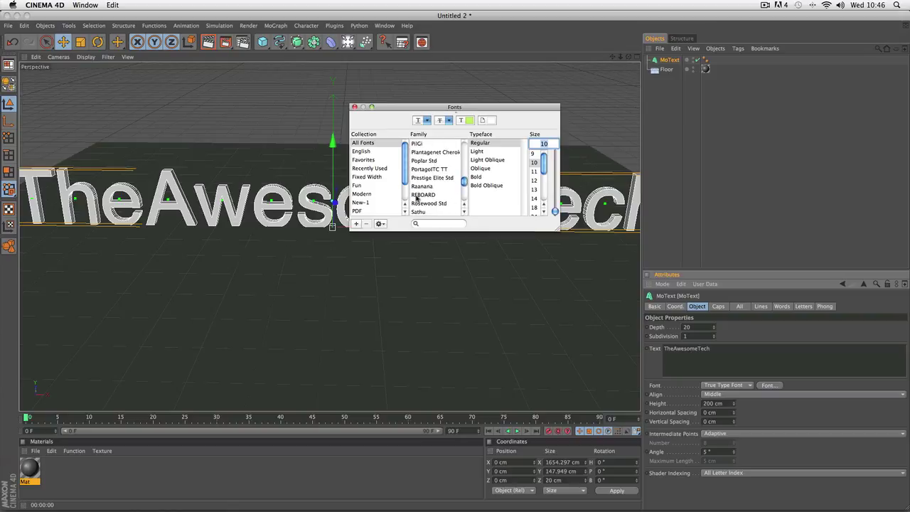
click(421, 195)
click(354, 107)
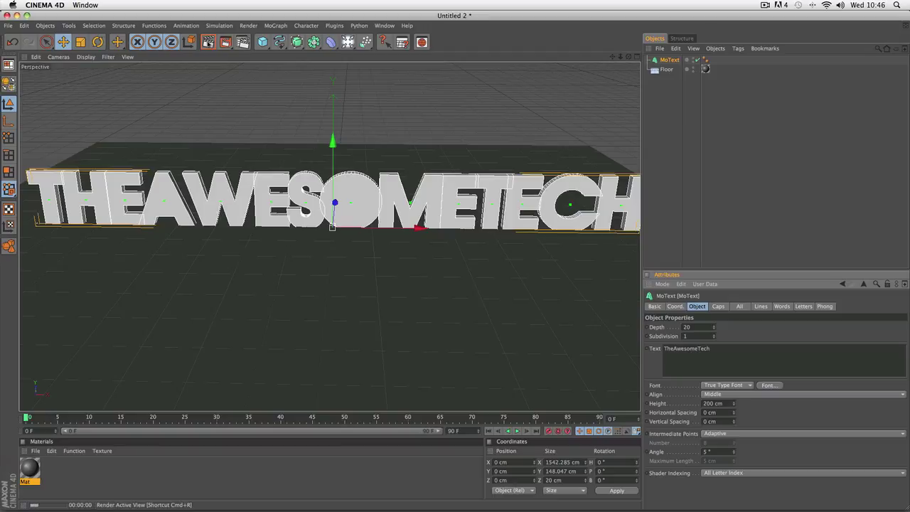
Step: Render the active view and set the MoText object's horizontal spacing to 18 cm
click(208, 42)
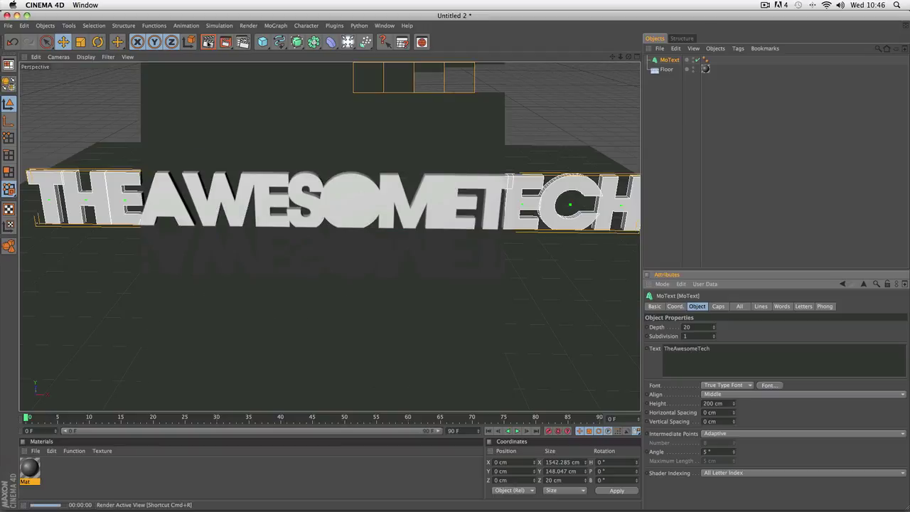
click(510, 187)
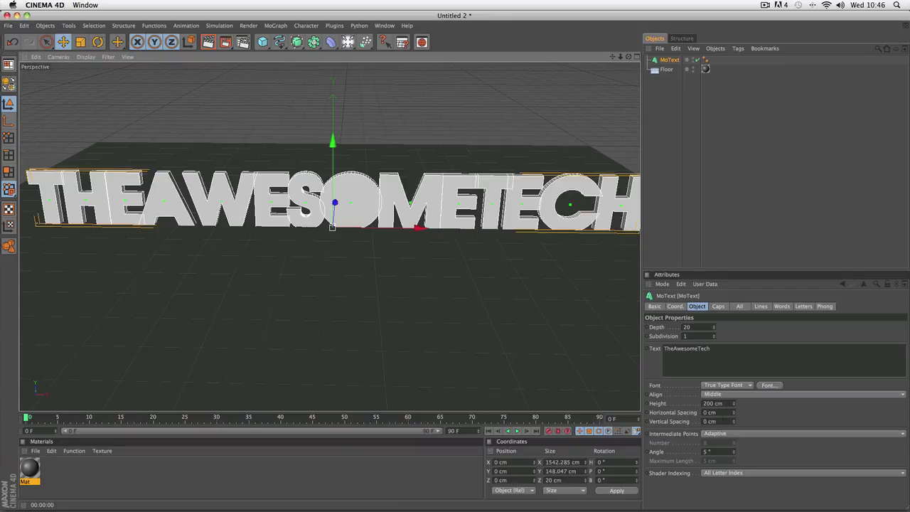
drag(735, 413, 734, 413)
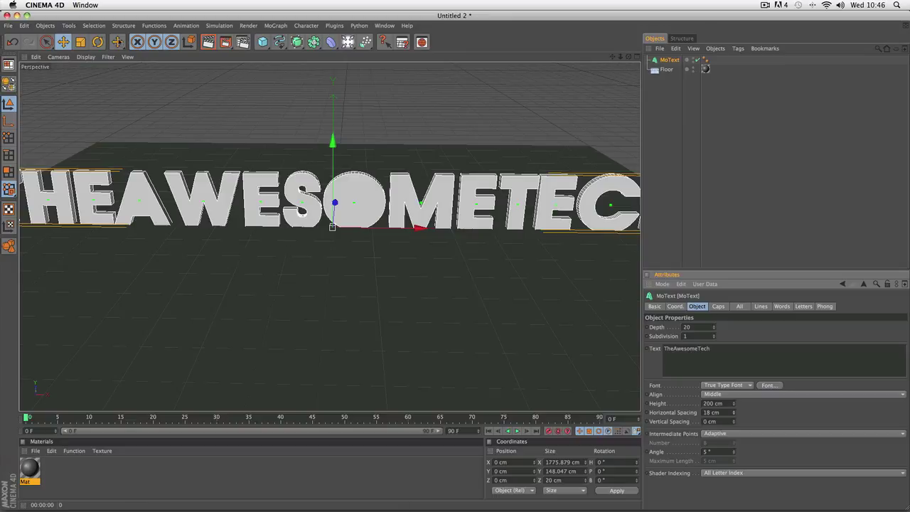
Step: Scale the MoText object down uniformly to a text height of about 158.6 cm
click(80, 42)
click(651, 253)
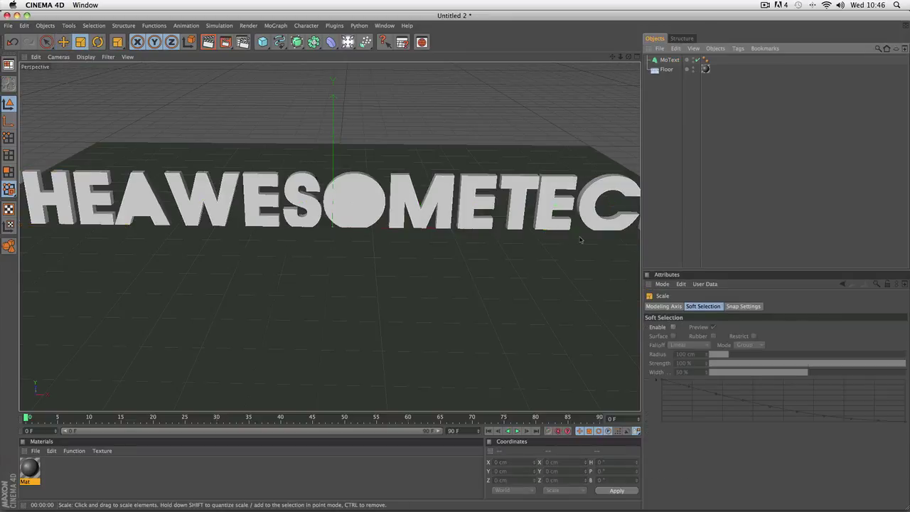
click(134, 184)
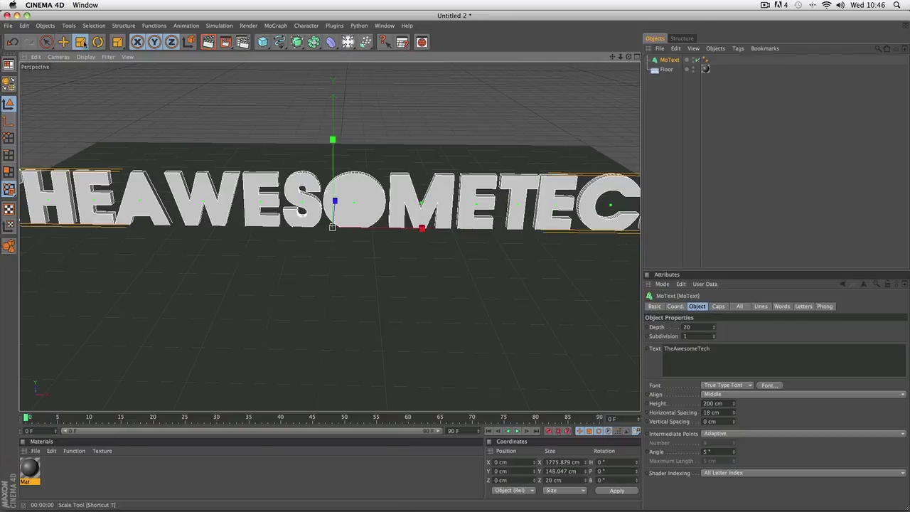
drag(235, 271, 184, 270)
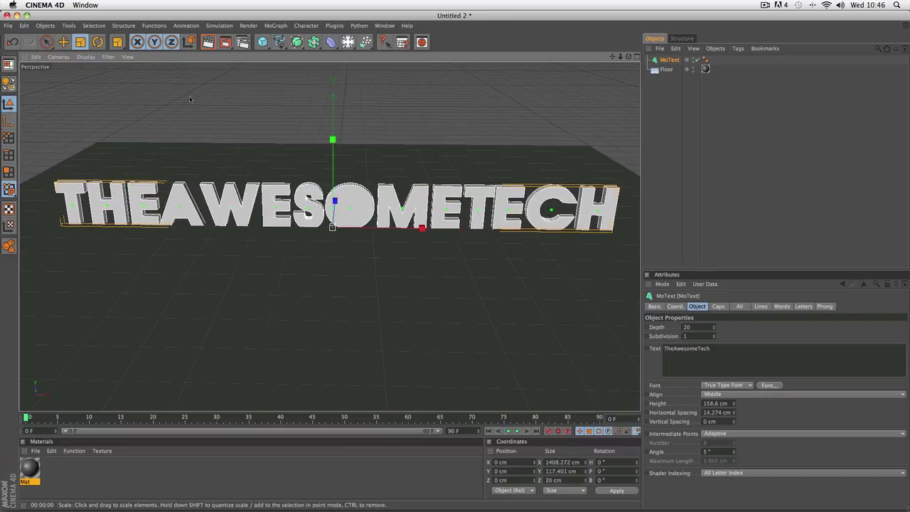
Step: Create a new material for the text and open it in the Material Editor
double_click(69, 478)
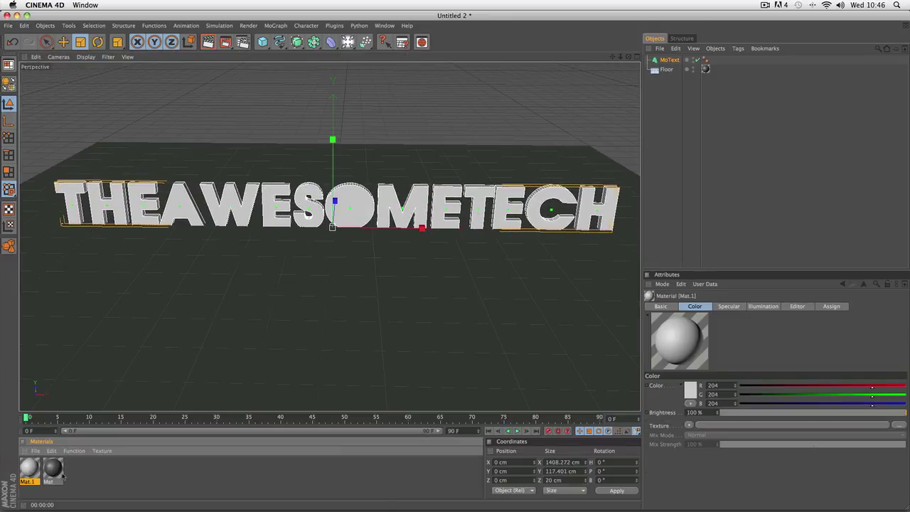
double_click(28, 469)
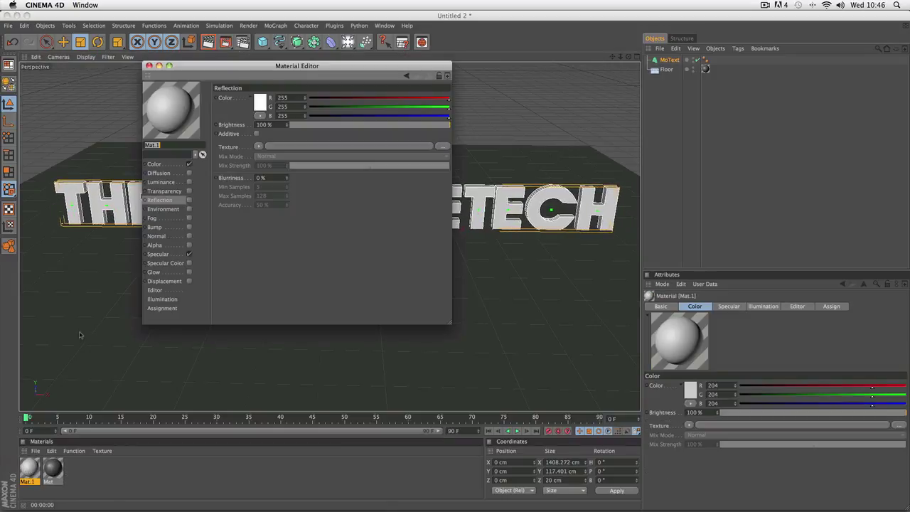
click(261, 105)
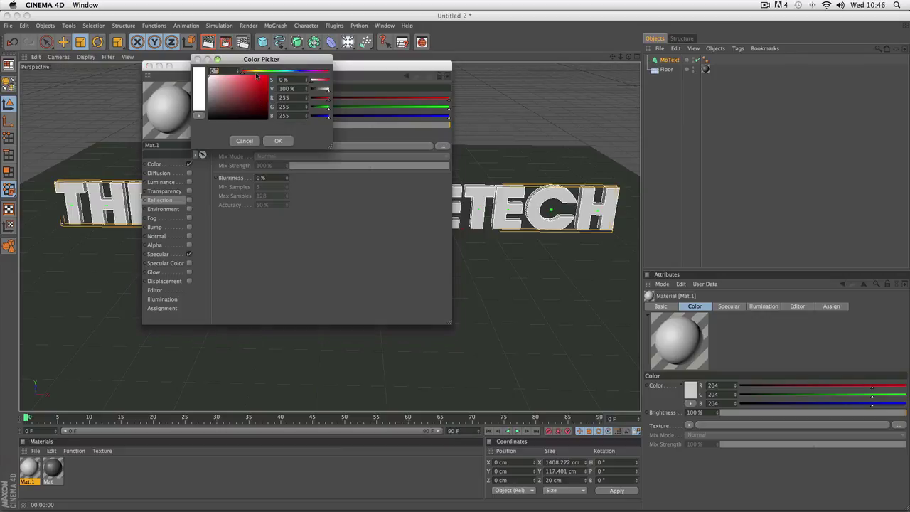
mouse_move(257, 73)
mouse_down()
mouse_move(270, 75)
mouse_move(279, 96)
mouse_up()
click(276, 140)
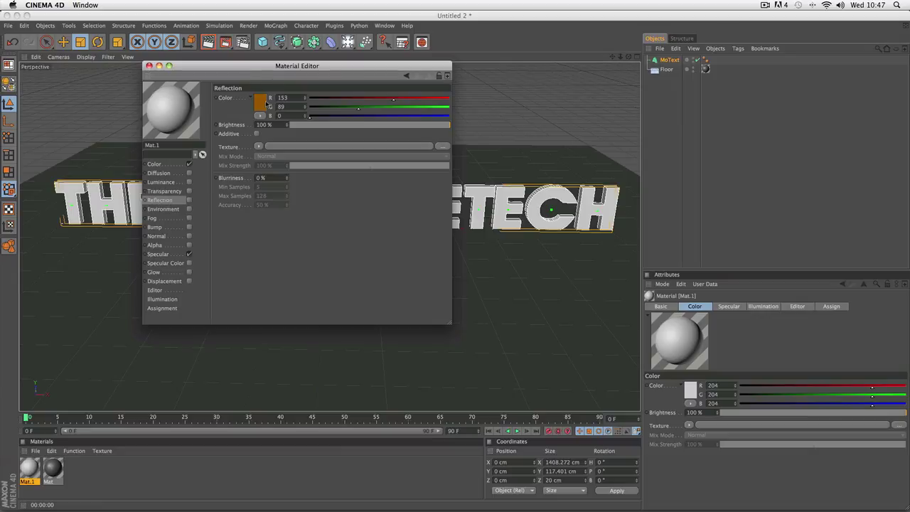
click(266, 104)
click(284, 141)
Step: Set the new material's Color channel to a golden orange, about RGB 172, 118, 0
click(172, 165)
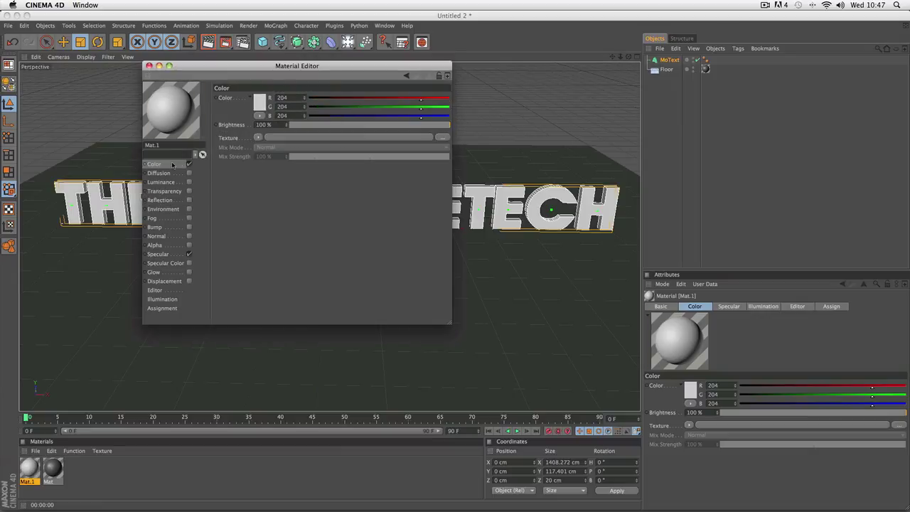
click(261, 102)
drag(250, 69, 253, 70)
click(268, 86)
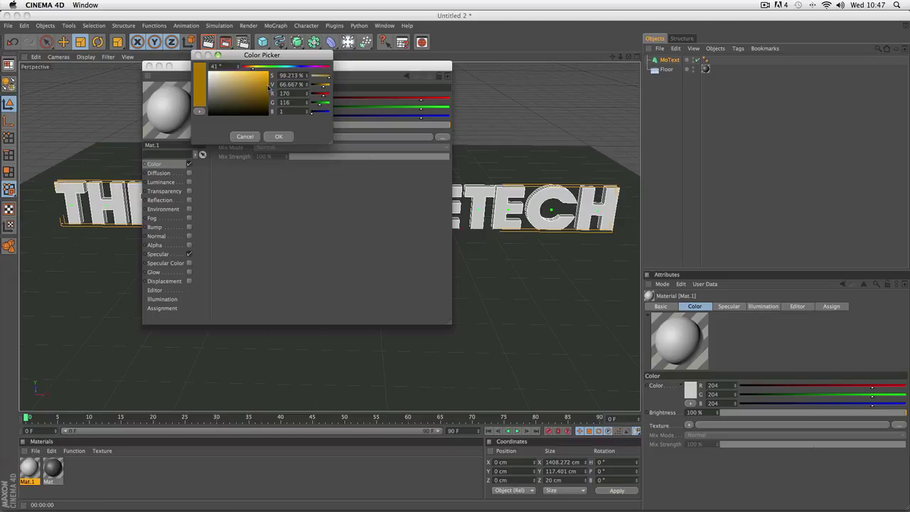
click(279, 136)
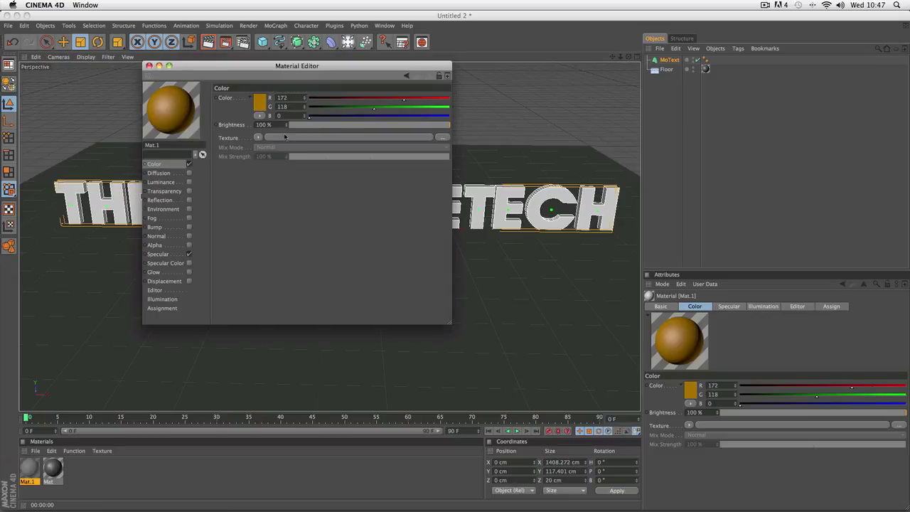
Step: Enable reflection on the gold material with a brightness of about 12% and close the Material Editor
click(189, 201)
drag(296, 125, 309, 124)
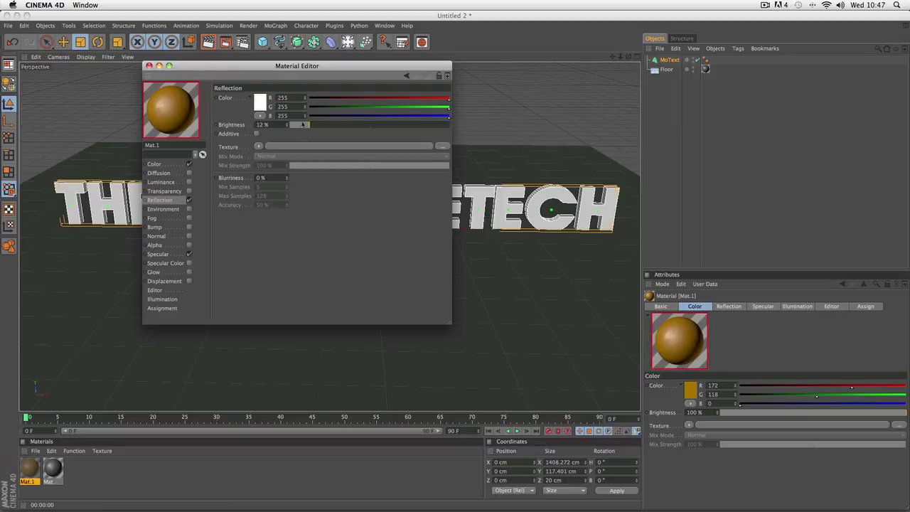
click(148, 65)
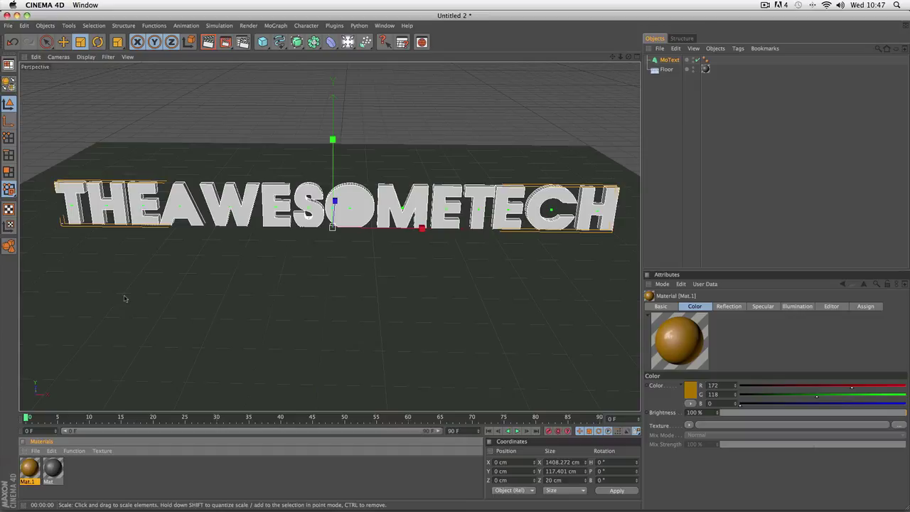
Step: Create another material, set its Color channel to black (RGB 0, 0, 0), and close the Material Editor
double_click(87, 492)
double_click(29, 467)
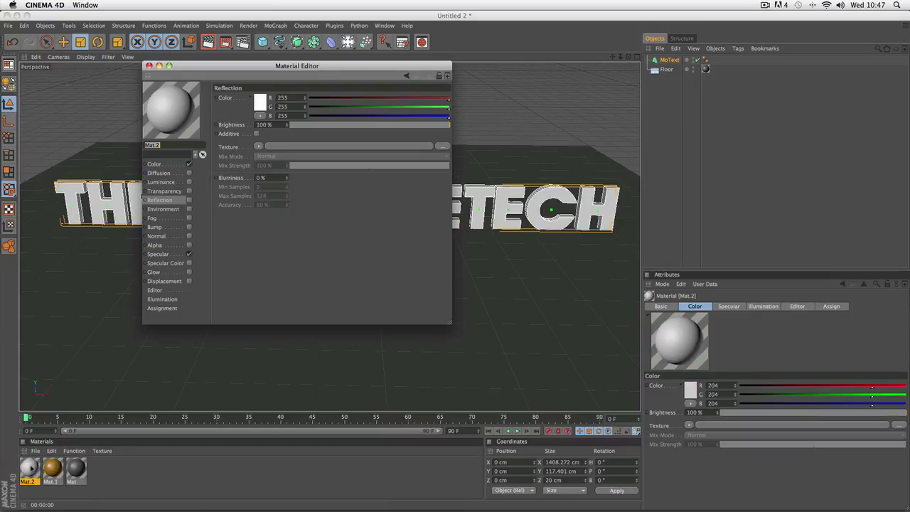
click(156, 164)
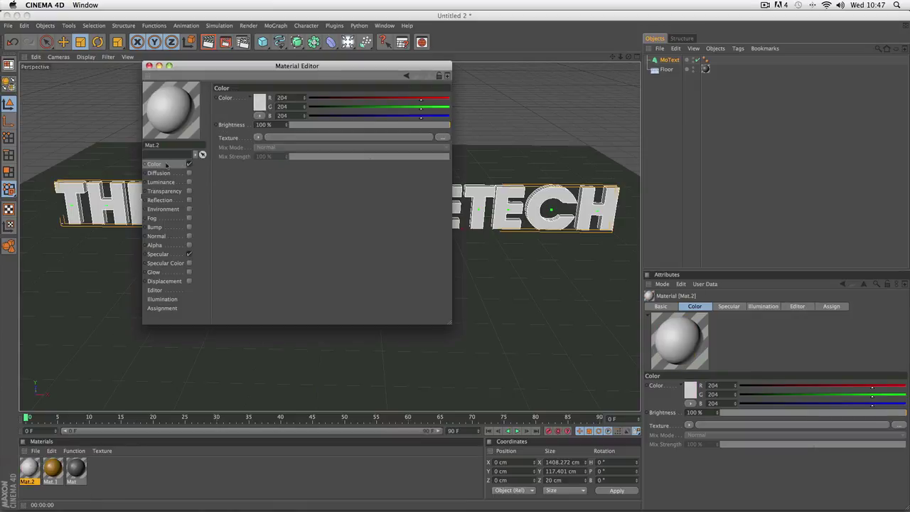
click(260, 98)
click(193, 118)
click(280, 135)
click(149, 65)
click(764, 6)
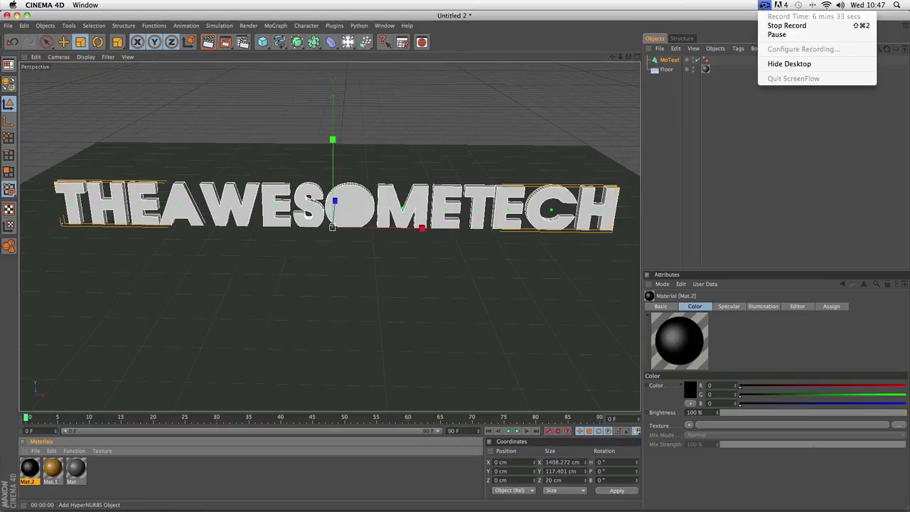
click(705, 8)
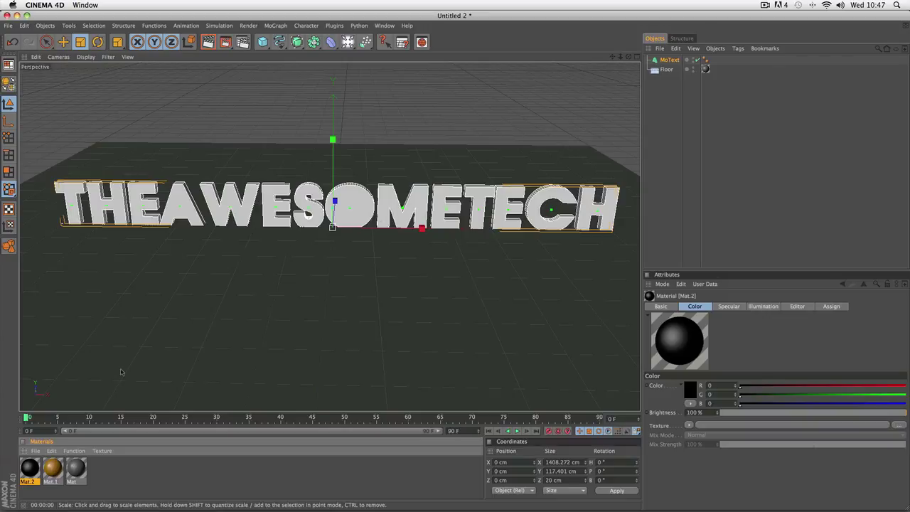
Step: Apply the gold and black materials to the MoText object, and reorder its texture tags so the gold one comes last
scroll(382, 86, up, 1)
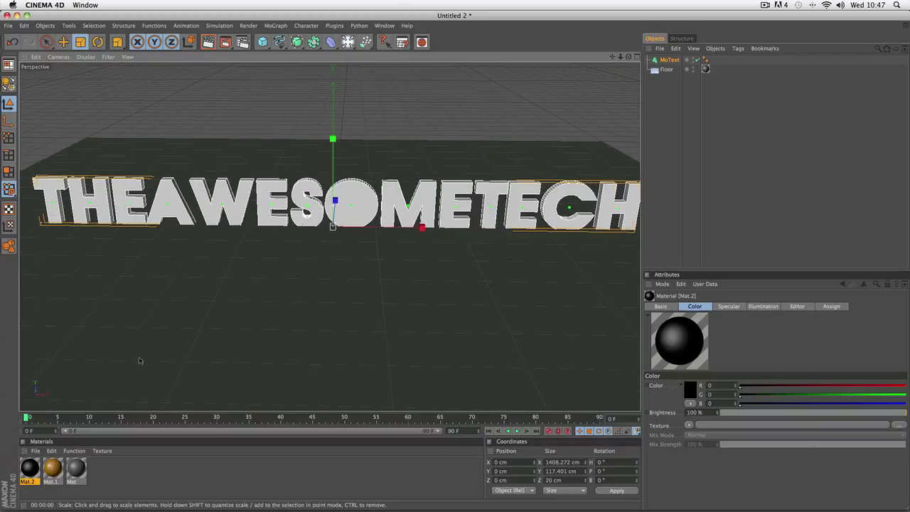
drag(51, 467, 185, 214)
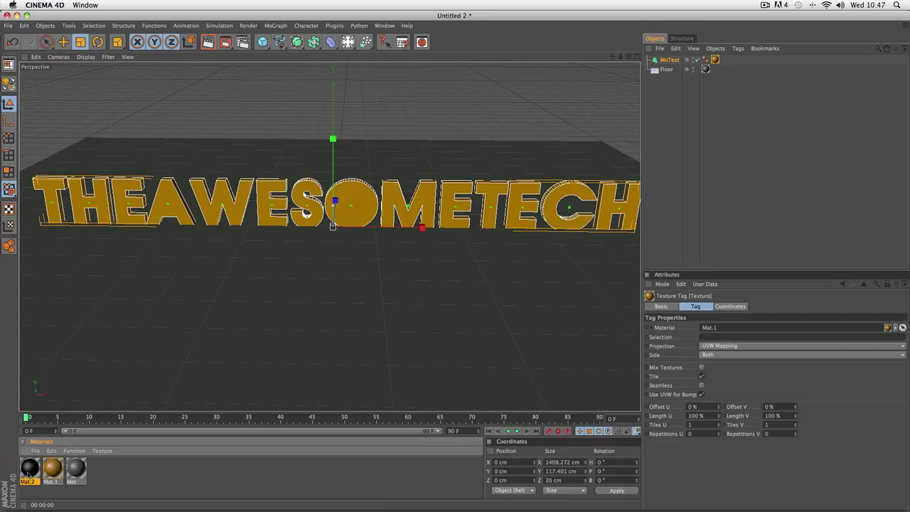
drag(29, 472, 178, 214)
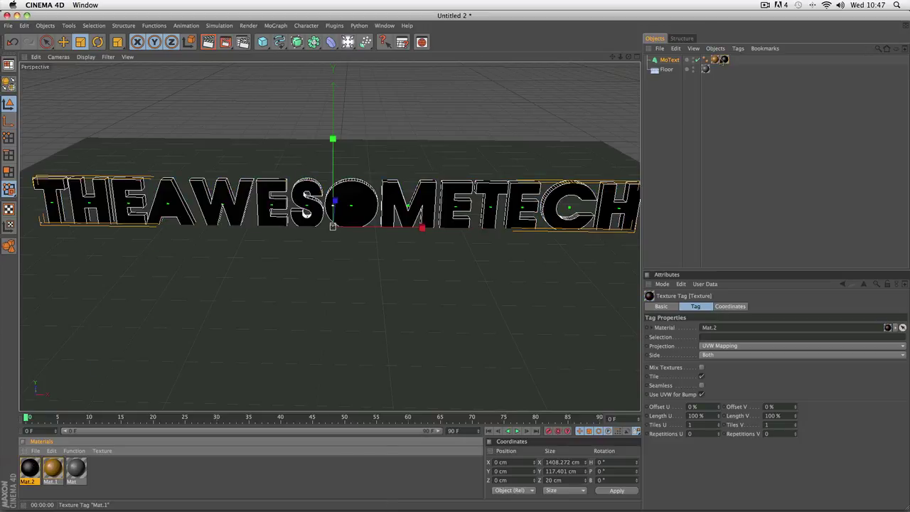
drag(716, 60, 732, 61)
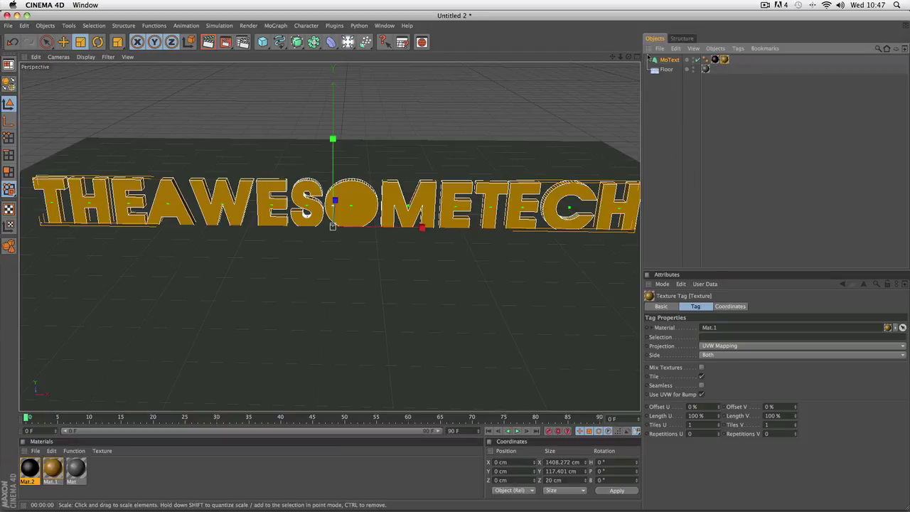
Step: Set the MoText object's depth to 80
click(673, 61)
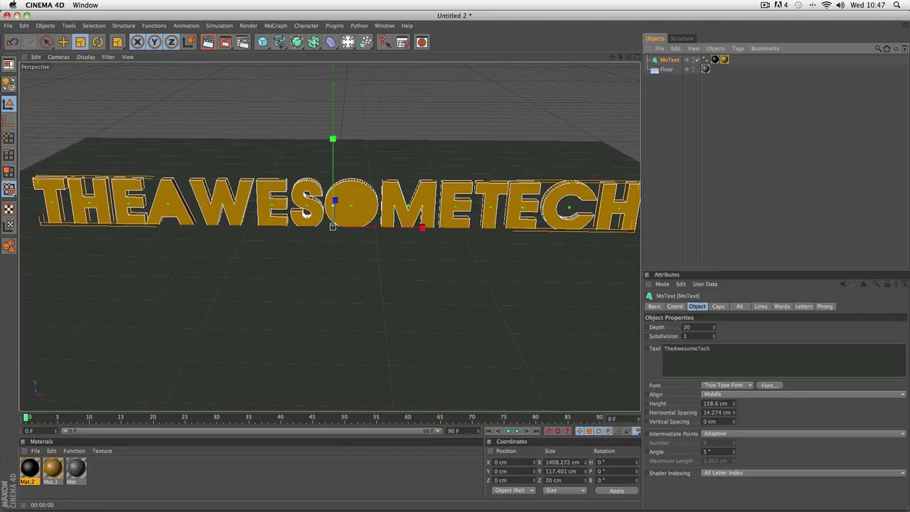
drag(700, 327, 685, 327)
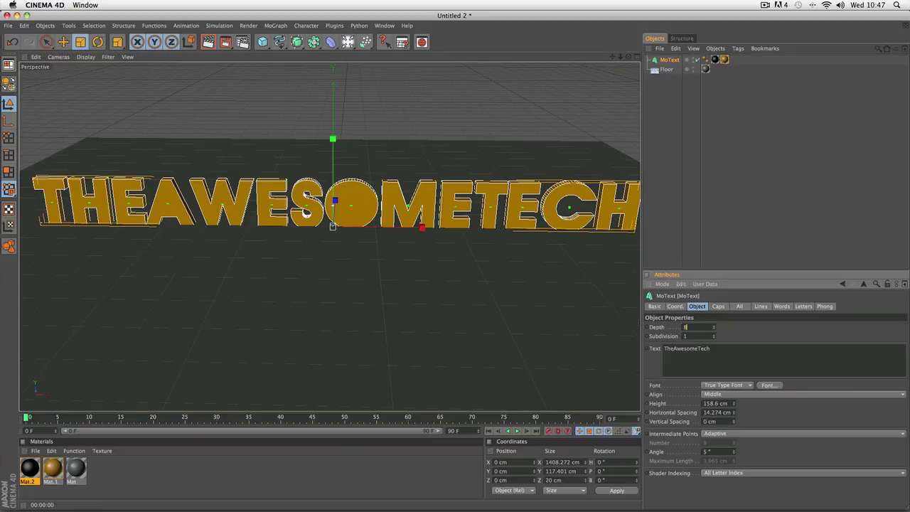
text(80)
key(Return)
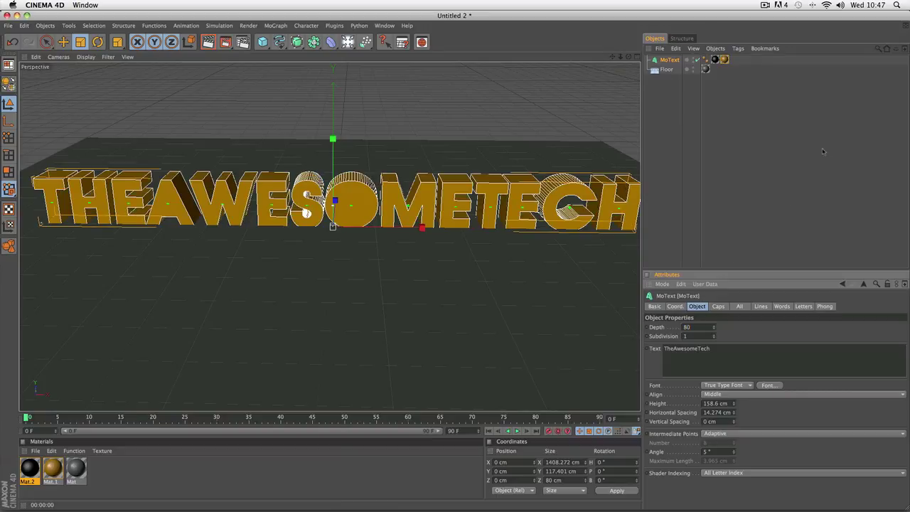
Step: Try restricting the black material's texture tag on the MoText to selection C1, and render the active view
click(714, 59)
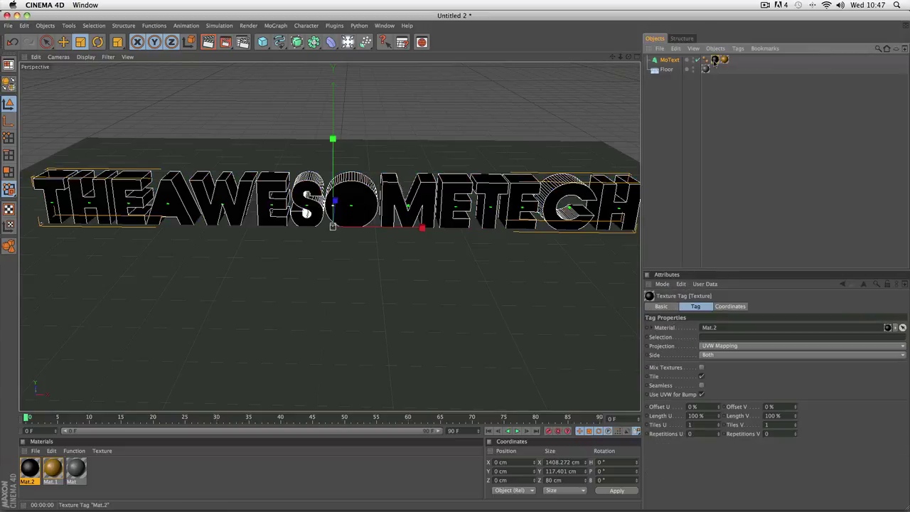
click(720, 337)
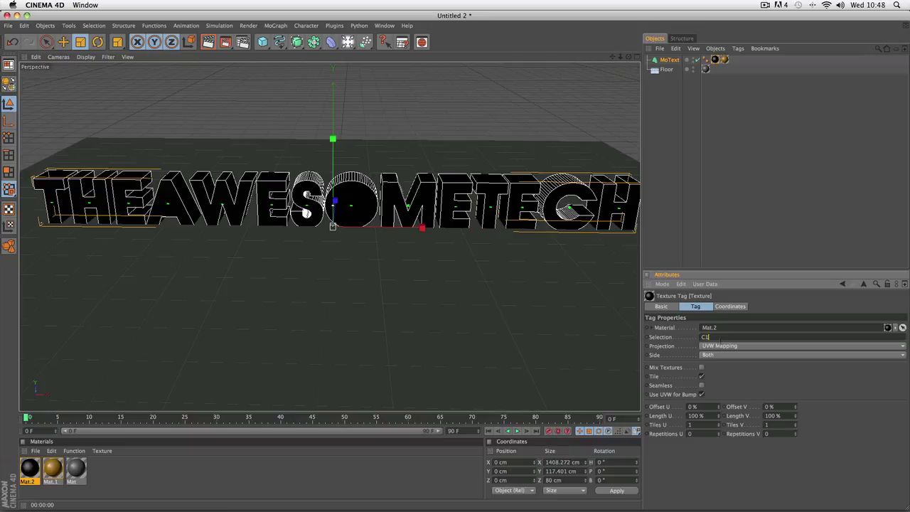
key(Return)
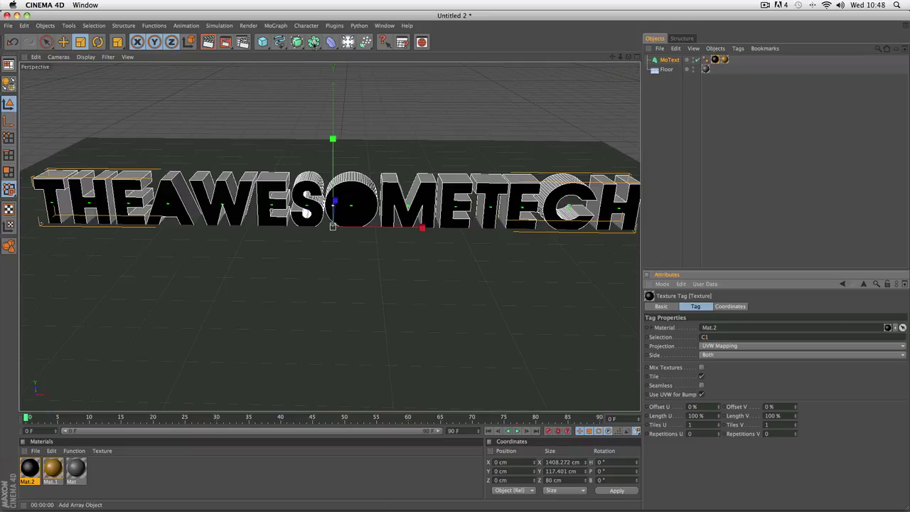
click(208, 42)
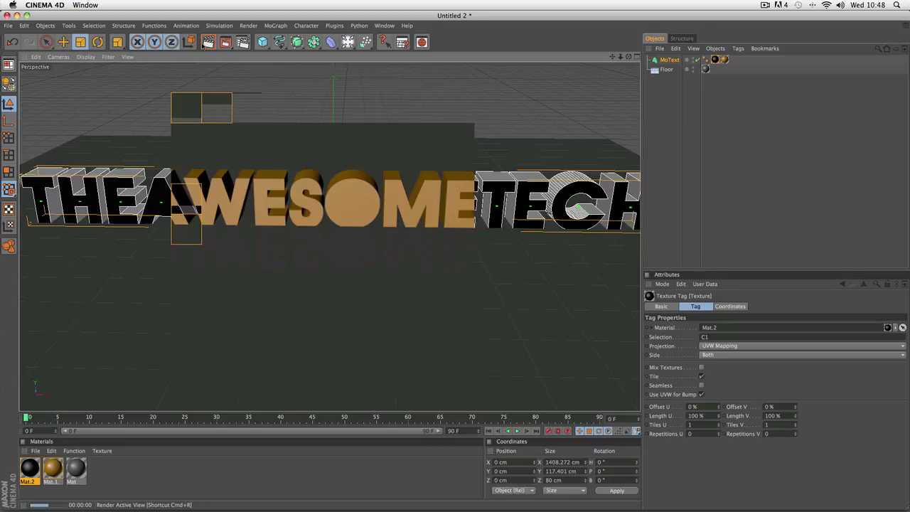
Step: Clear the C1 selection restriction from the black material's texture tag on the MoText
click(666, 69)
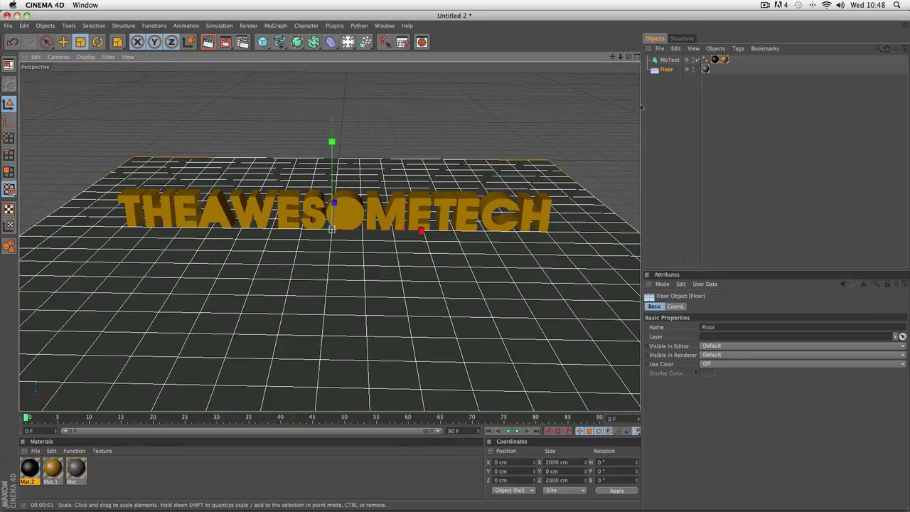
scroll(609, 147, up, 5)
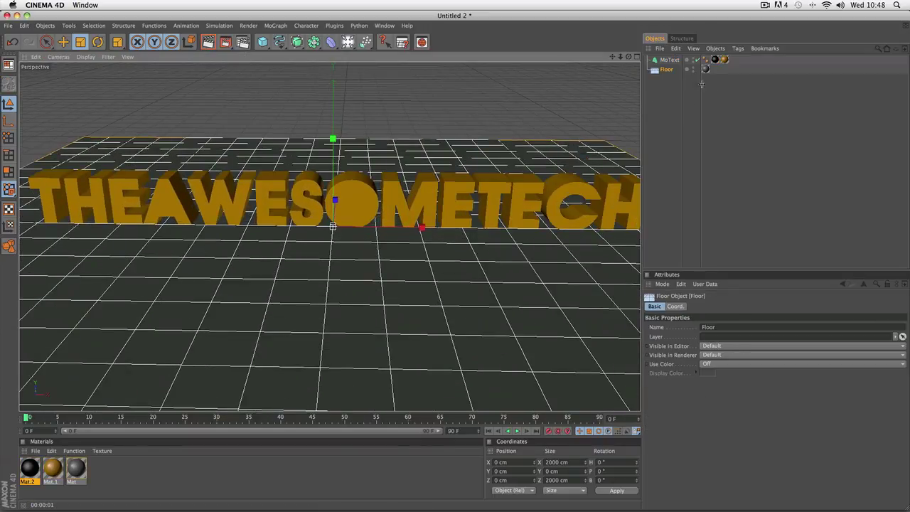
click(715, 60)
drag(709, 337, 684, 335)
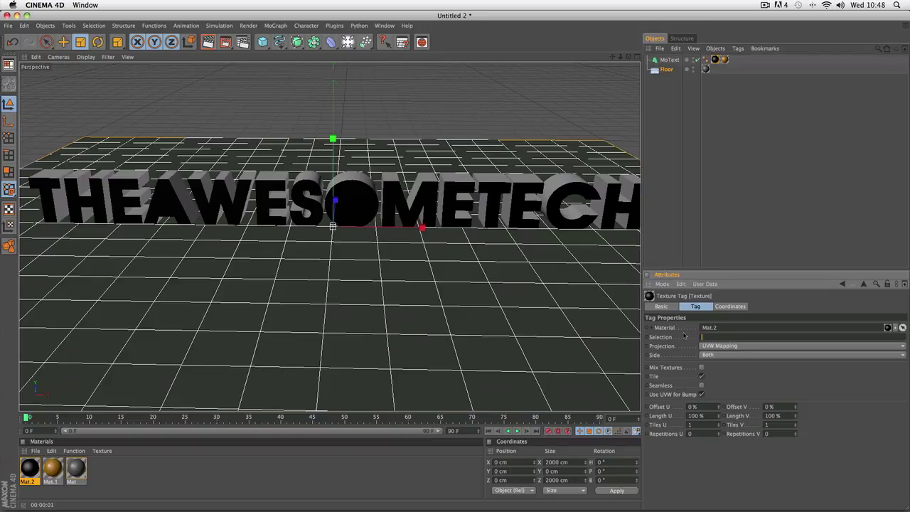
Step: Restrict the gold material's texture tag on the MoText to selection C1, and render the active view
click(724, 60)
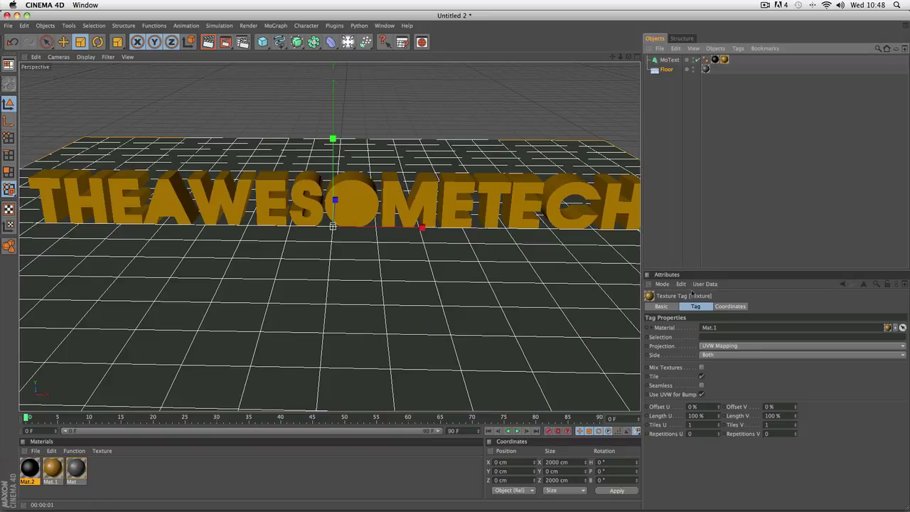
click(720, 337)
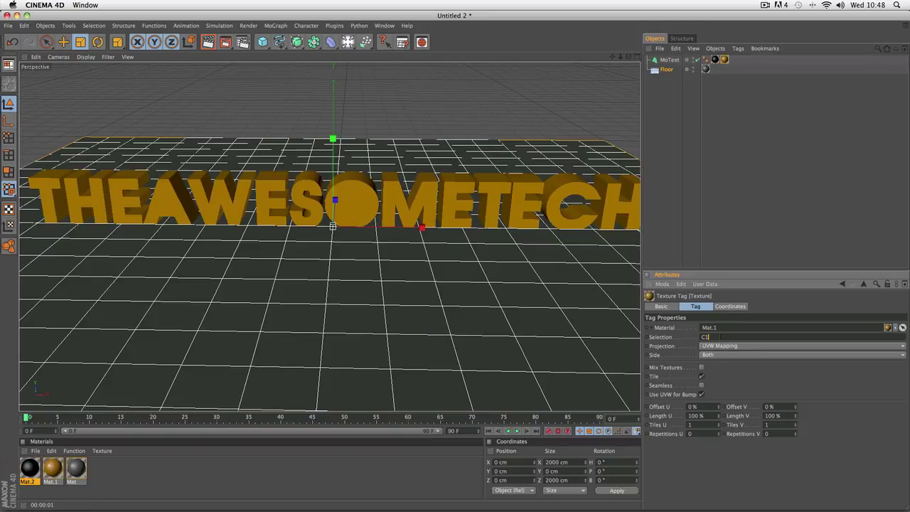
key(Return)
click(207, 42)
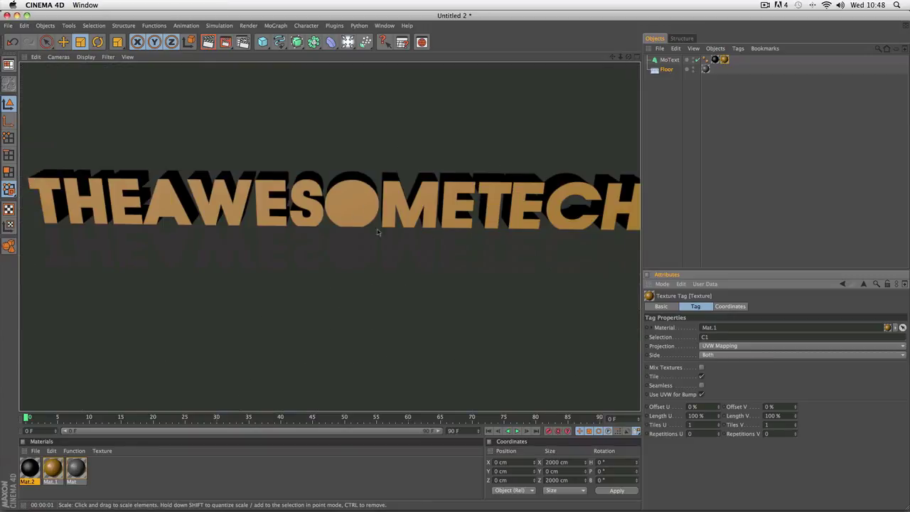
click(712, 166)
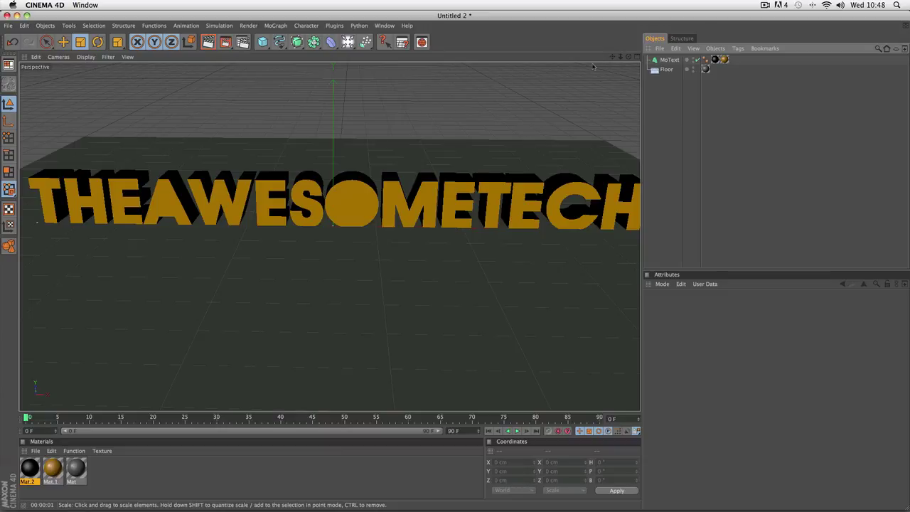
Step: Set both the start and end caps of the MoText to Fillet Cap, and render the active view
click(715, 62)
click(725, 59)
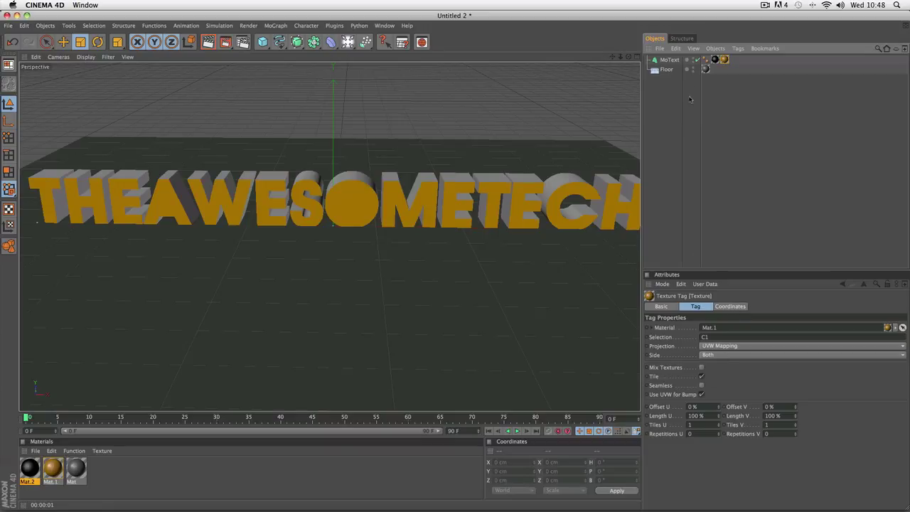
click(669, 61)
click(718, 306)
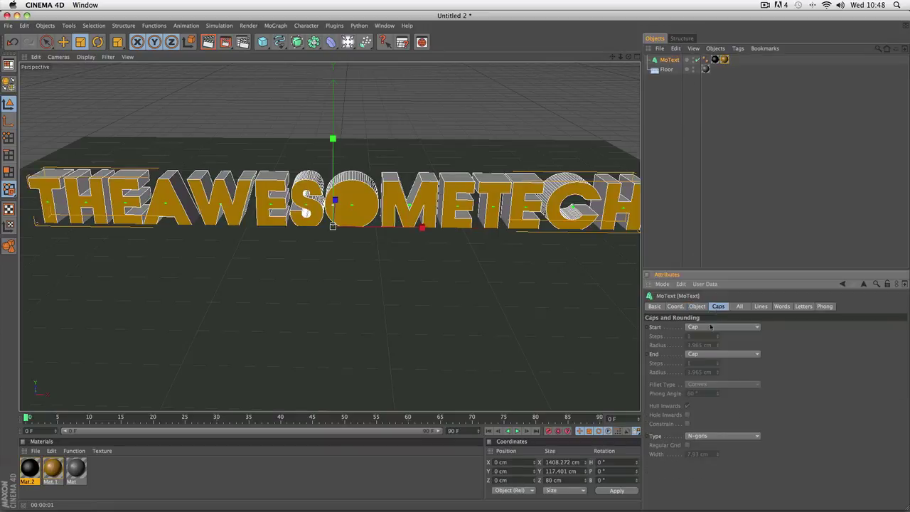
click(696, 327)
click(696, 364)
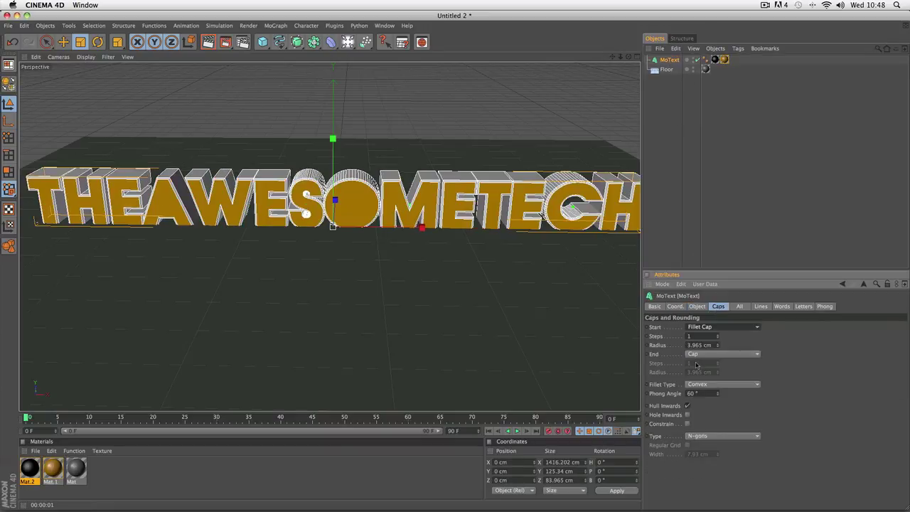
click(696, 354)
click(697, 390)
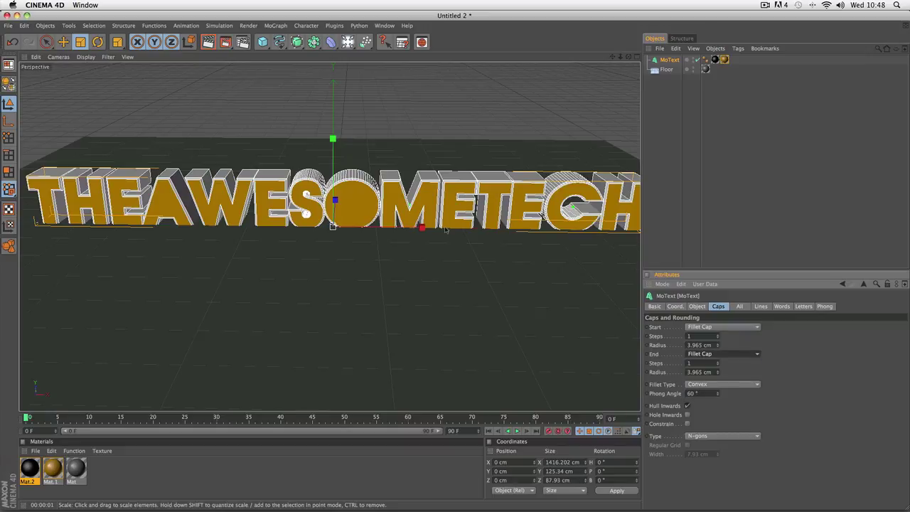
click(208, 42)
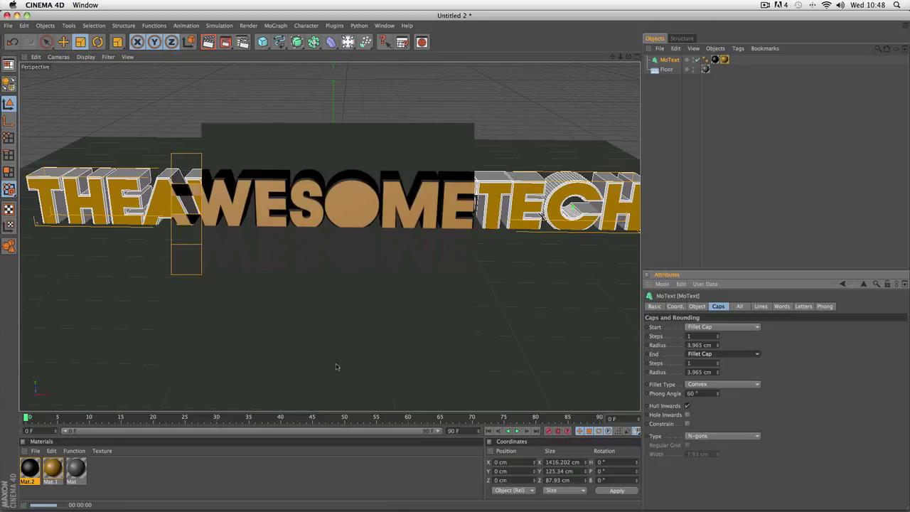
click(305, 314)
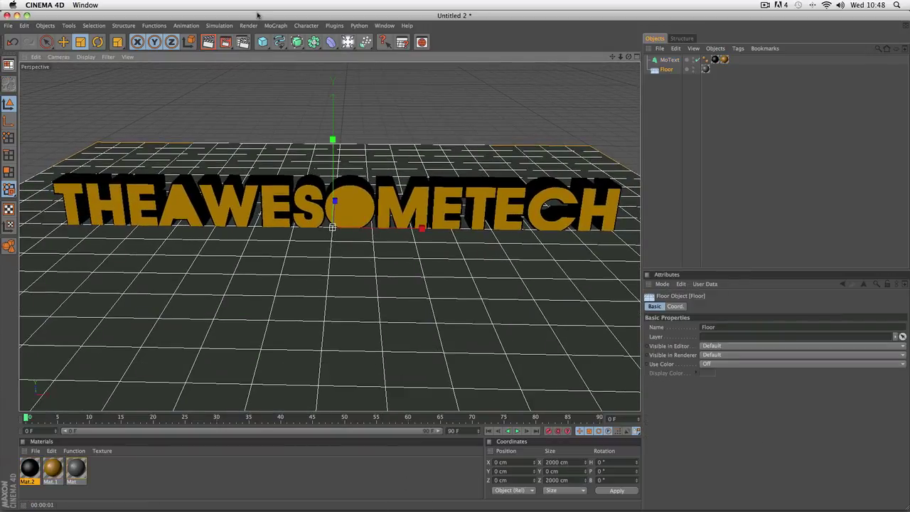
Step: Add a Camera object to the scene and switch the perspective view to look through it
click(347, 42)
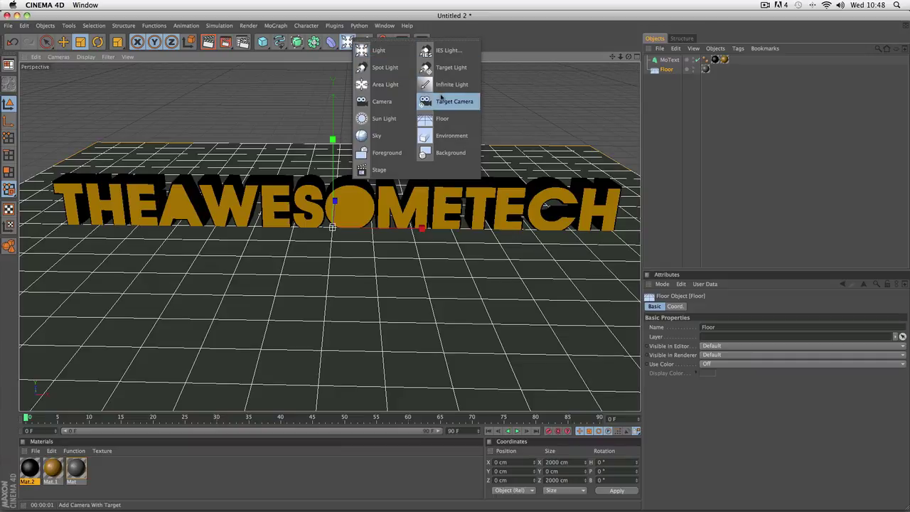
click(381, 101)
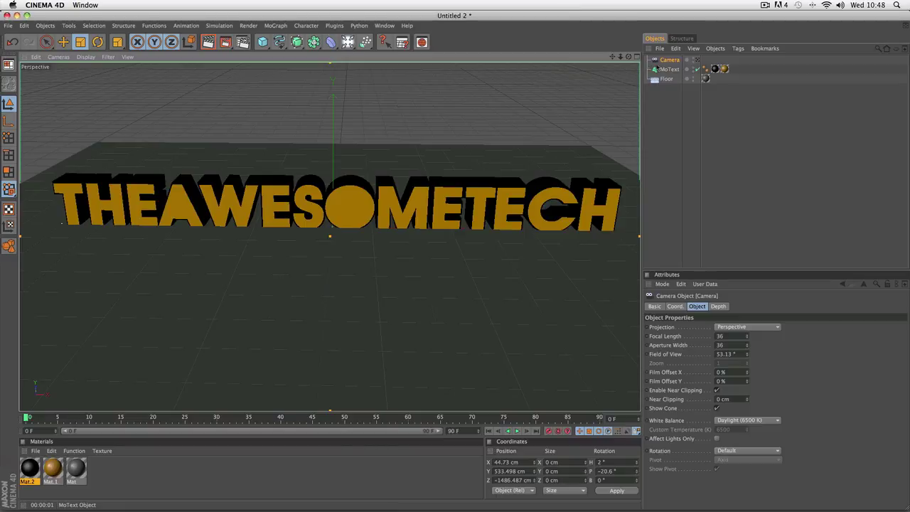
mouse_move(629, 59)
mouse_down()
mouse_move(612, 61)
mouse_move(630, 59)
mouse_up()
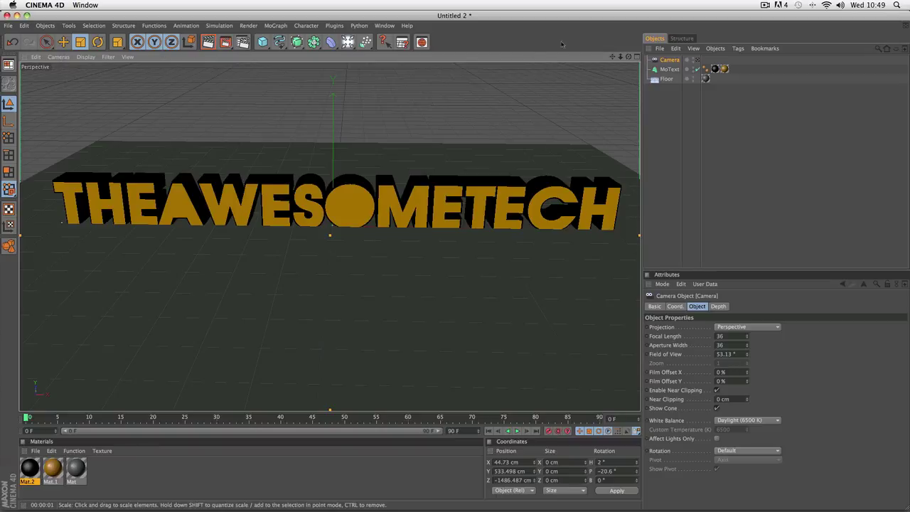
scroll(608, 119, down, 5)
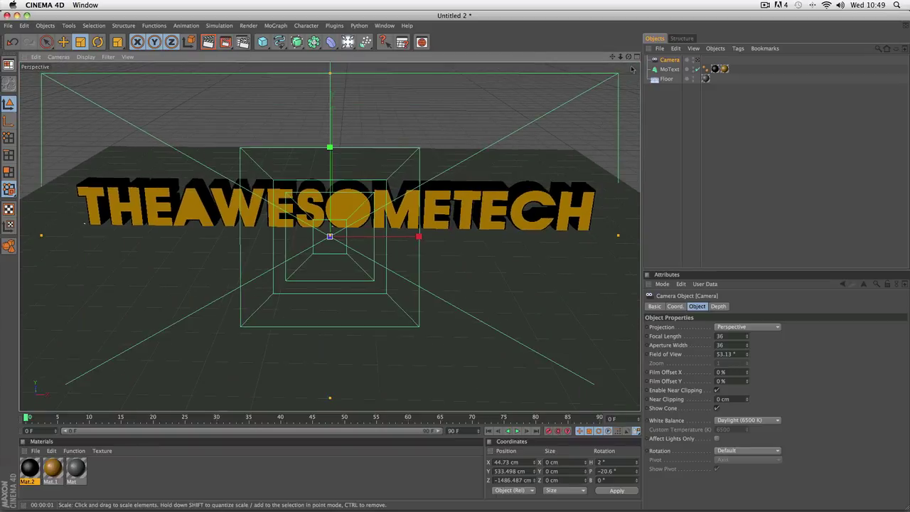
mouse_move(628, 56)
mouse_down()
mouse_move(543, 60)
mouse_move(619, 63)
mouse_up()
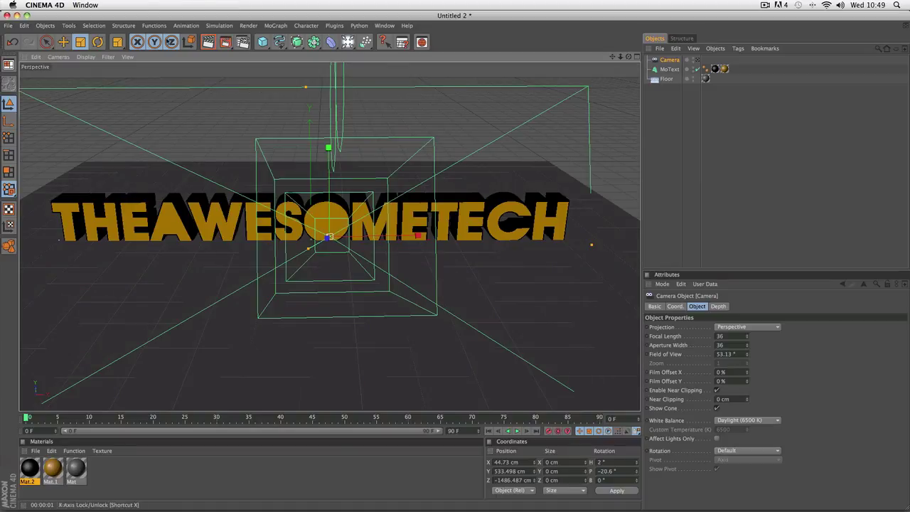
click(59, 57)
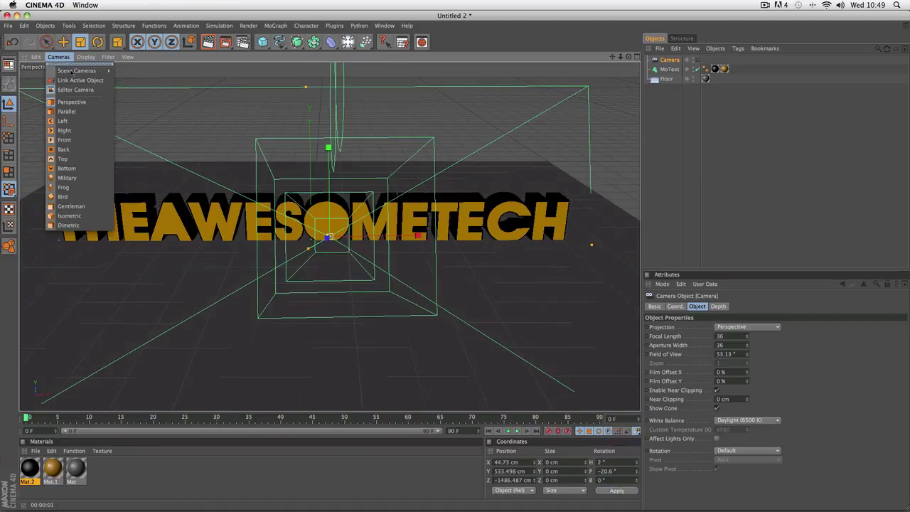
mouse_move(85, 70)
click(124, 71)
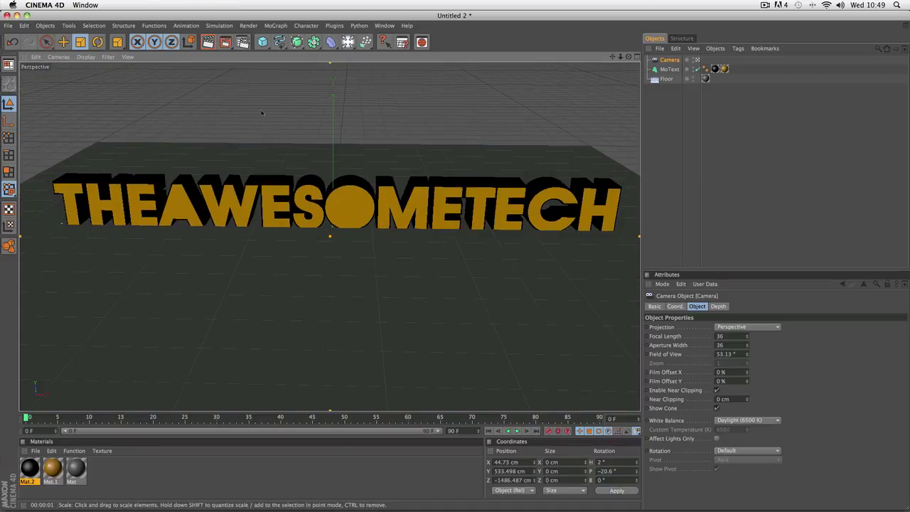
Step: Position the camera for an angled view from the text's first letters, heading about -54° and pitch about -16°, and key it at frame 0
mouse_move(613, 57)
mouse_down()
mouse_move(631, 58)
mouse_move(614, 60)
mouse_up()
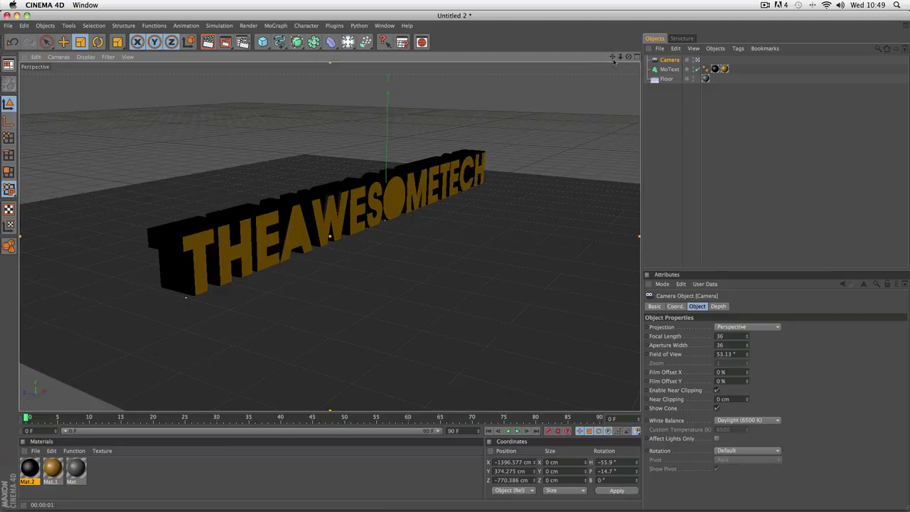
drag(614, 62, 615, 61)
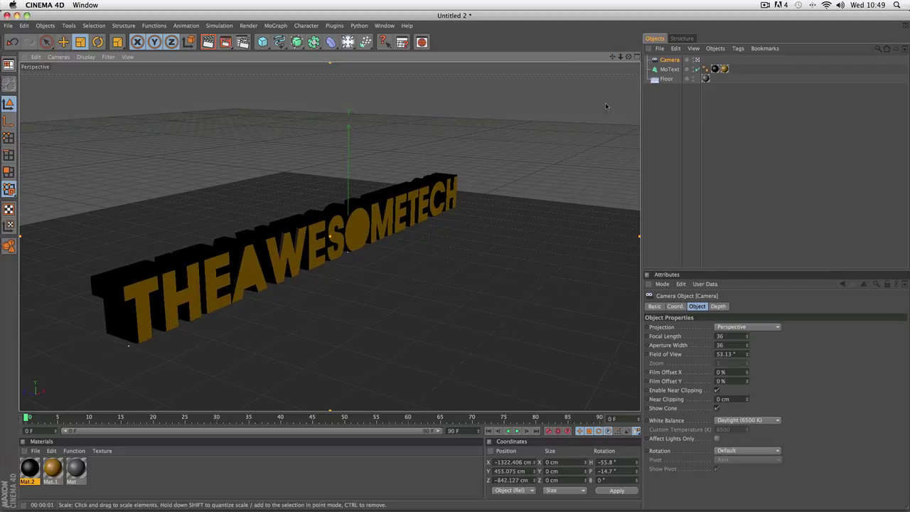
scroll(606, 106, up, 1)
scroll(606, 105, down, 3)
scroll(605, 100, up, 2)
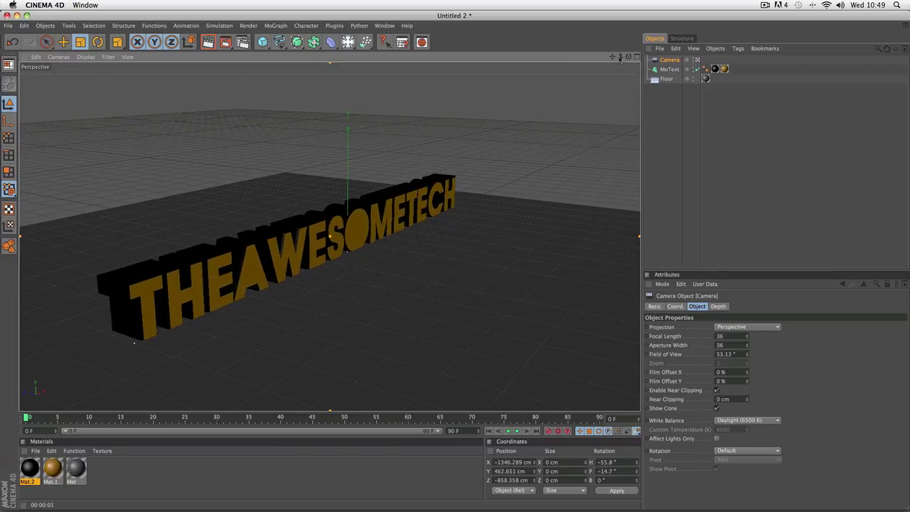
drag(628, 57, 613, 57)
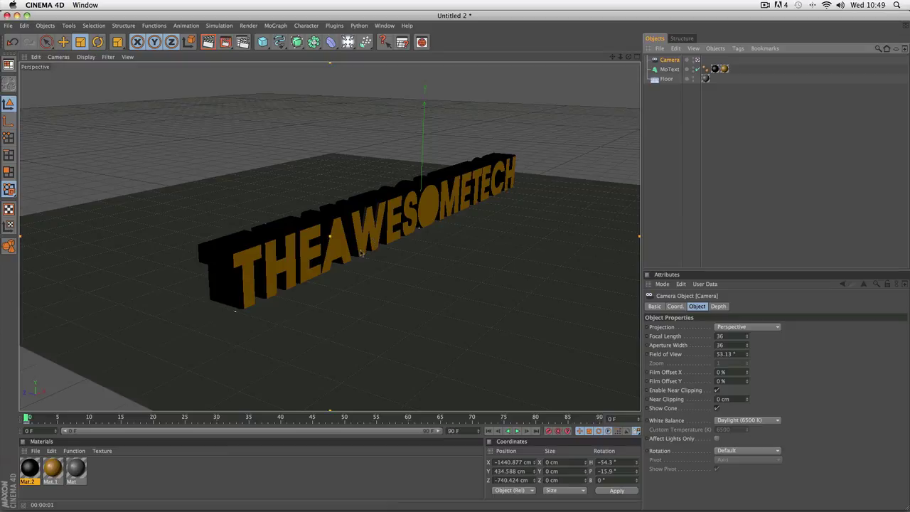
Step: Move to frame 30 on the timeline and check the frame rate in the render output settings
drag(26, 419, 220, 425)
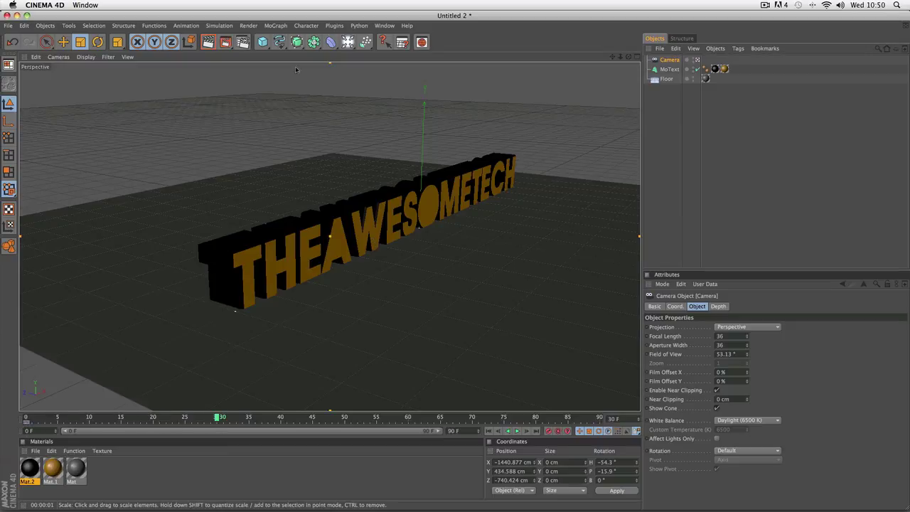
click(242, 42)
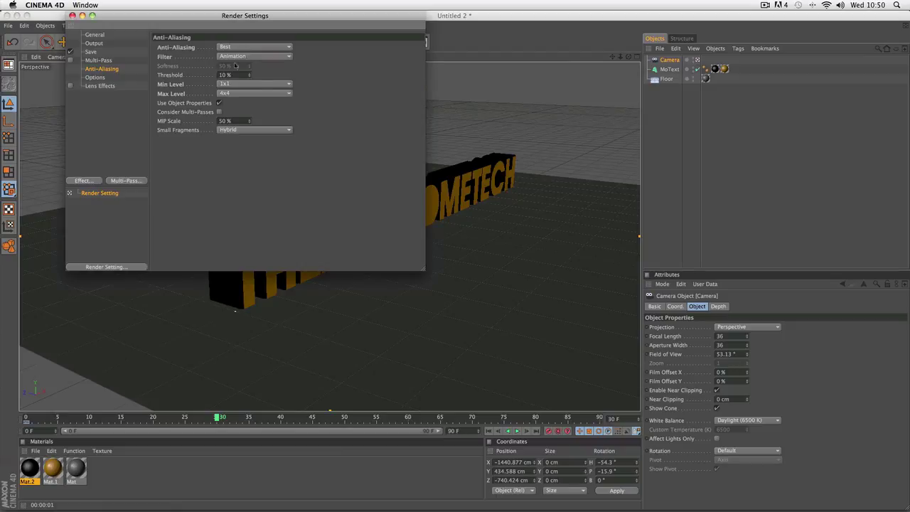
click(103, 43)
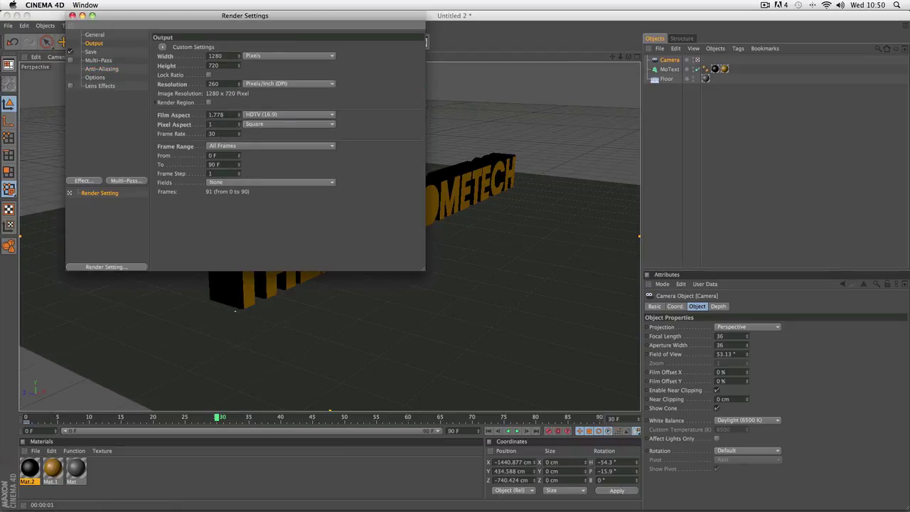
click(72, 16)
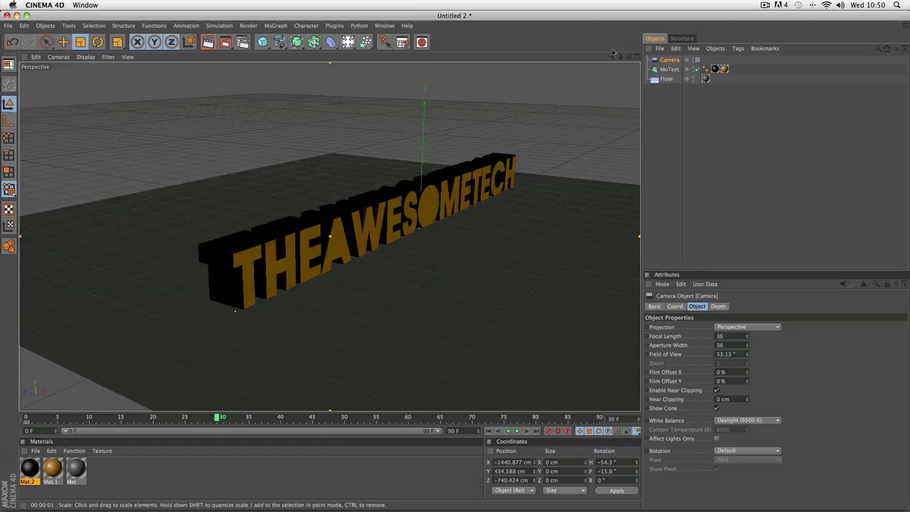
Step: Swing the camera around to face the text at frame 30, heading about 1.9° and pitch about -12.7°, and record a keyframe
drag(628, 58, 515, 59)
click(441, 179)
click(669, 59)
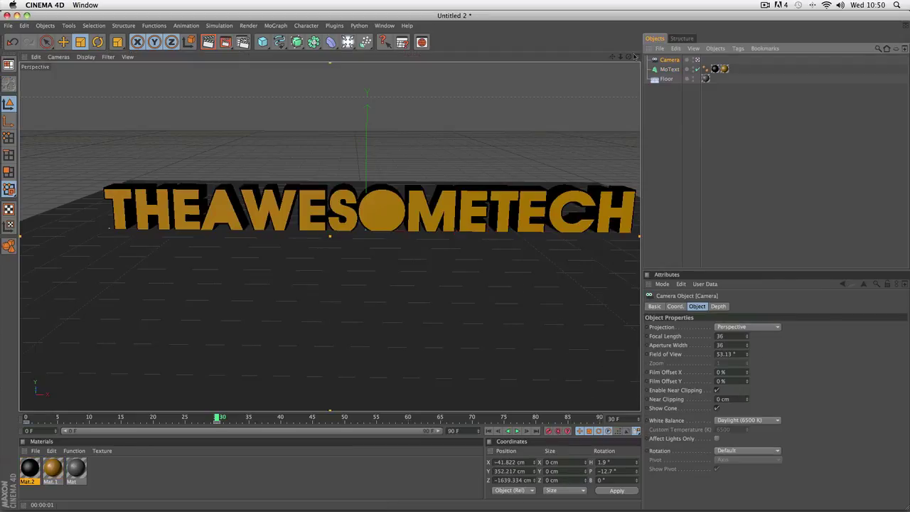
drag(628, 57, 601, 90)
scroll(558, 193, down, 5)
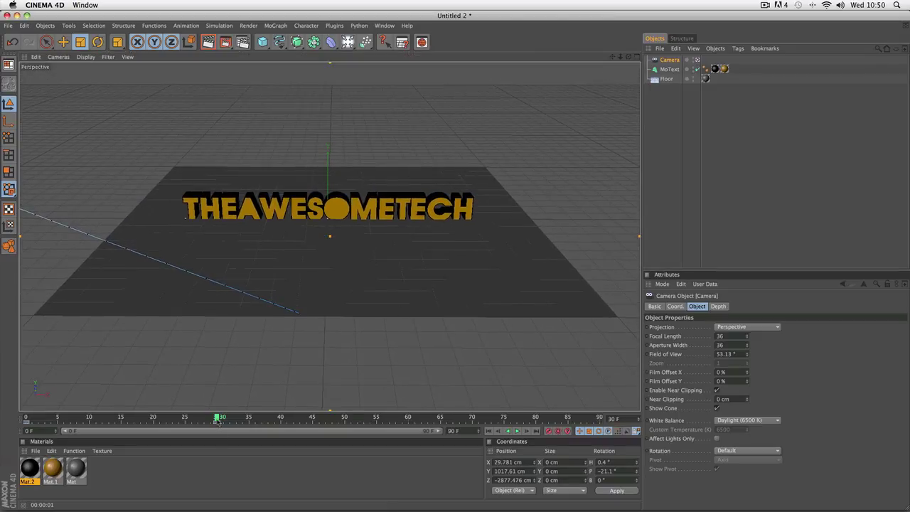
Step: At frame 60, pull the camera far back to about Z -4171 cm, tilt it to about -17° pitch, and record a keyframe
drag(219, 418, 409, 420)
scroll(497, 211, down, 5)
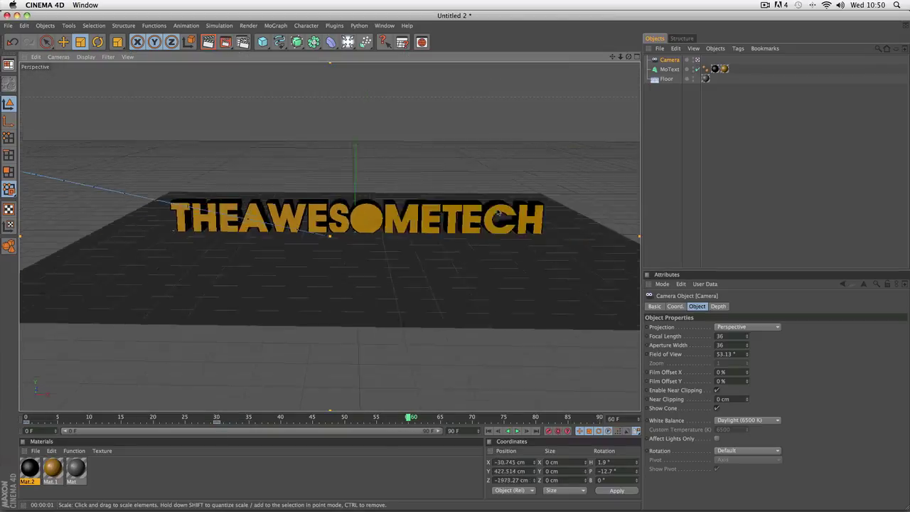
scroll(502, 210, up, 2)
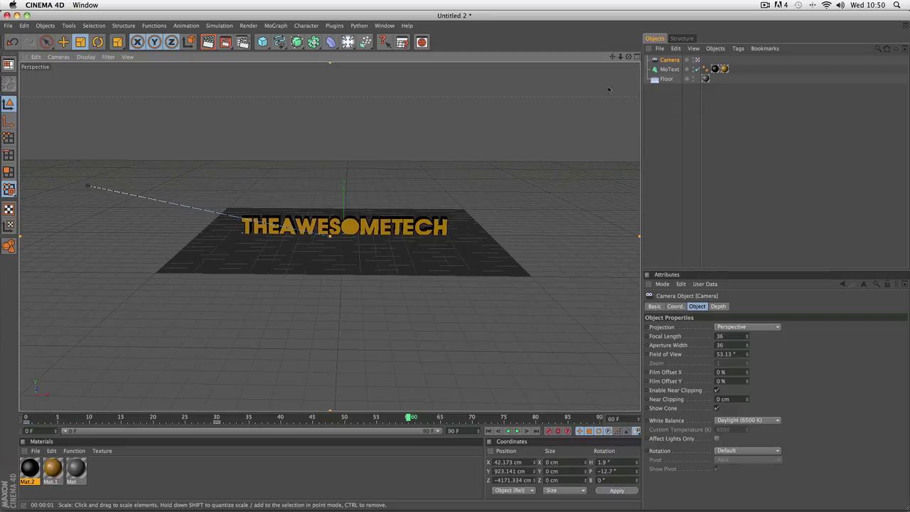
mouse_move(629, 56)
mouse_down()
mouse_move(628, 67)
mouse_move(618, 59)
mouse_up()
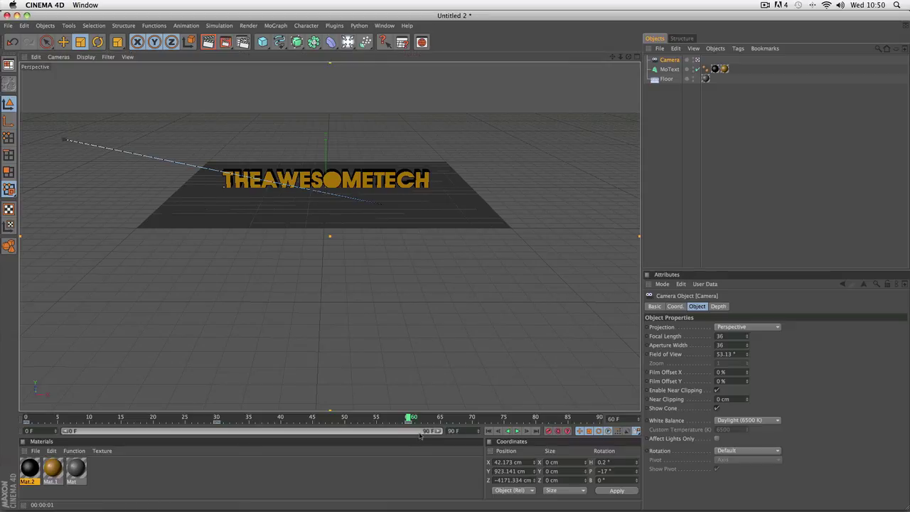
Step: At frame 80, bring the camera close to the letter O at about Z -216 cm, record a keyframe, and return to frame 0
drag(409, 419, 537, 419)
scroll(411, 325, up, 3)
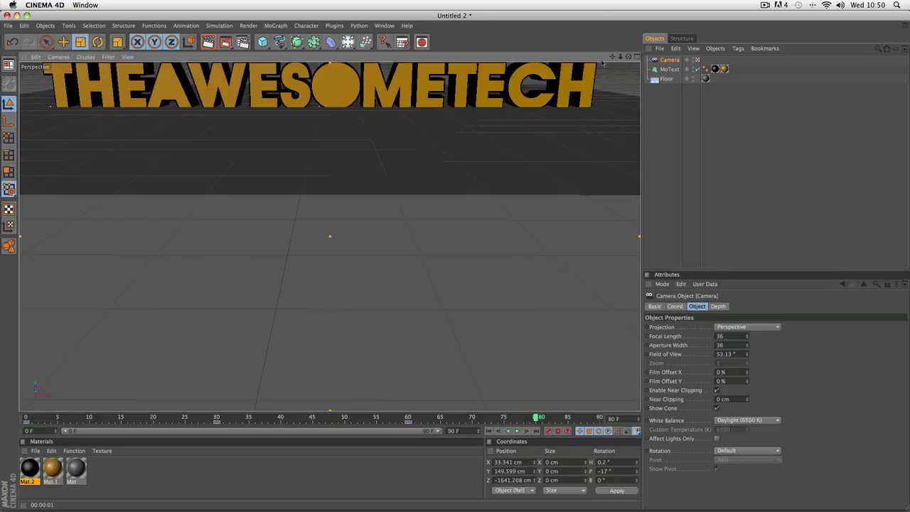
drag(612, 57, 640, 28)
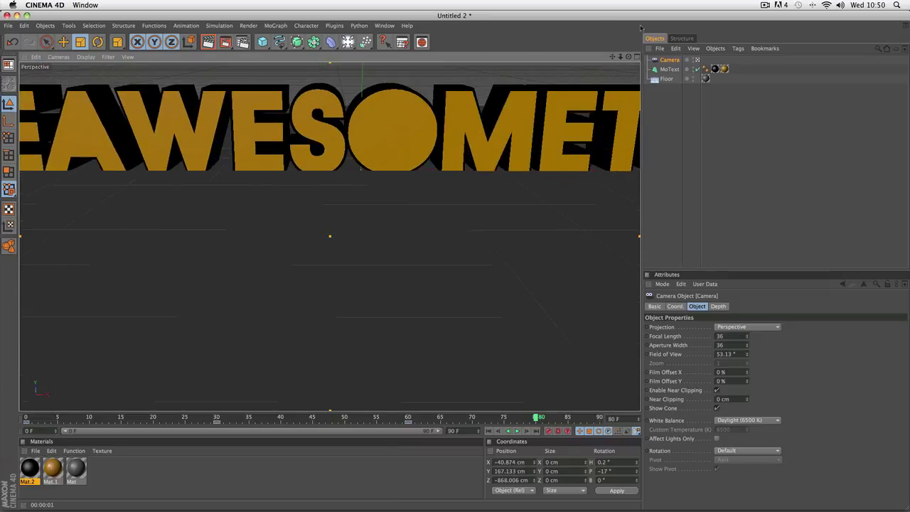
drag(613, 60, 574, 81)
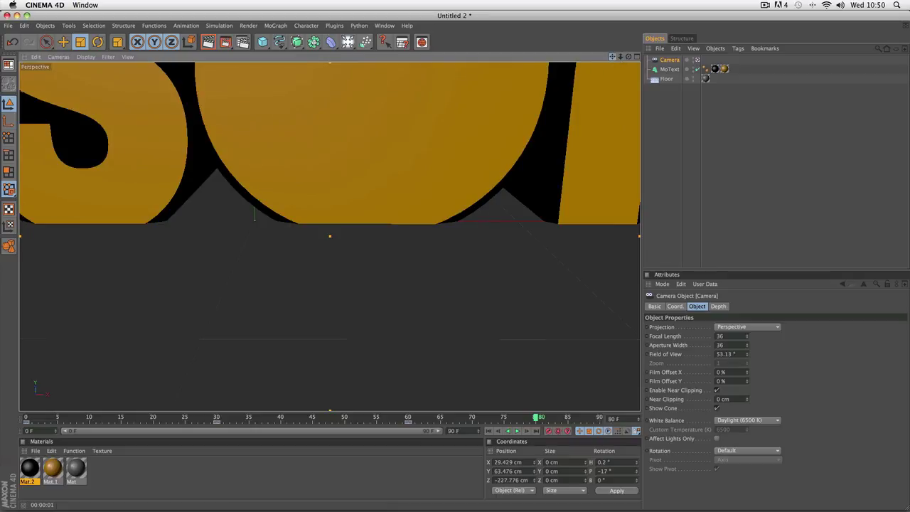
drag(612, 57, 617, 238)
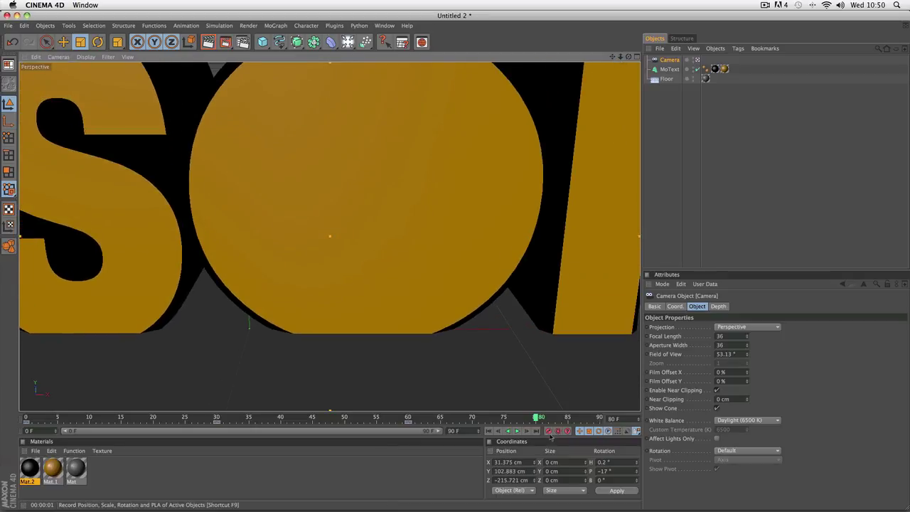
click(489, 431)
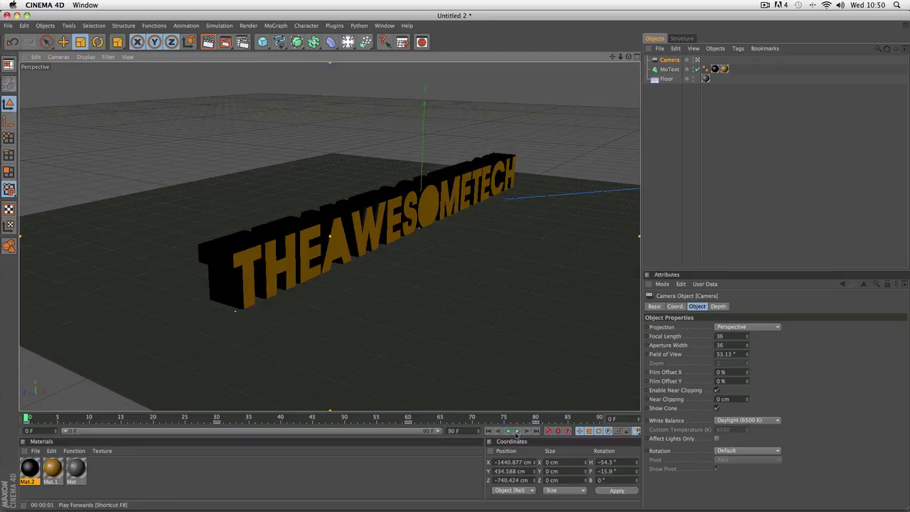
Step: Play the camera animation through in the viewport and stop playback
click(517, 431)
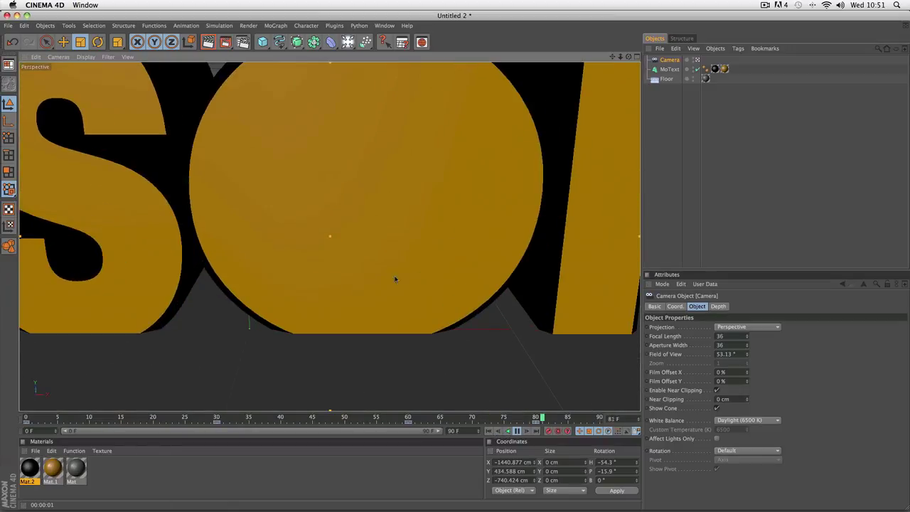
click(518, 431)
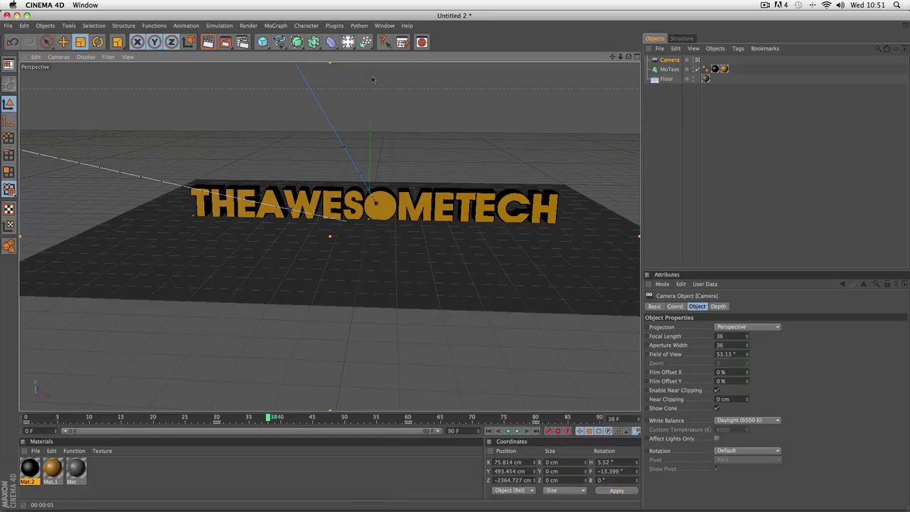
Step: Review the Multi-Pass, Lens Effects and Anti-Aliasing options in the render settings
click(243, 42)
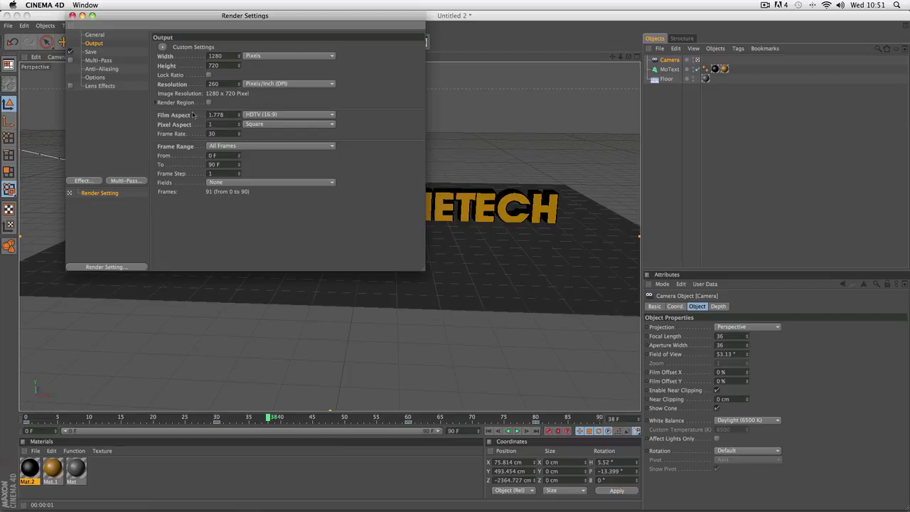
click(98, 59)
click(102, 68)
click(107, 85)
click(102, 68)
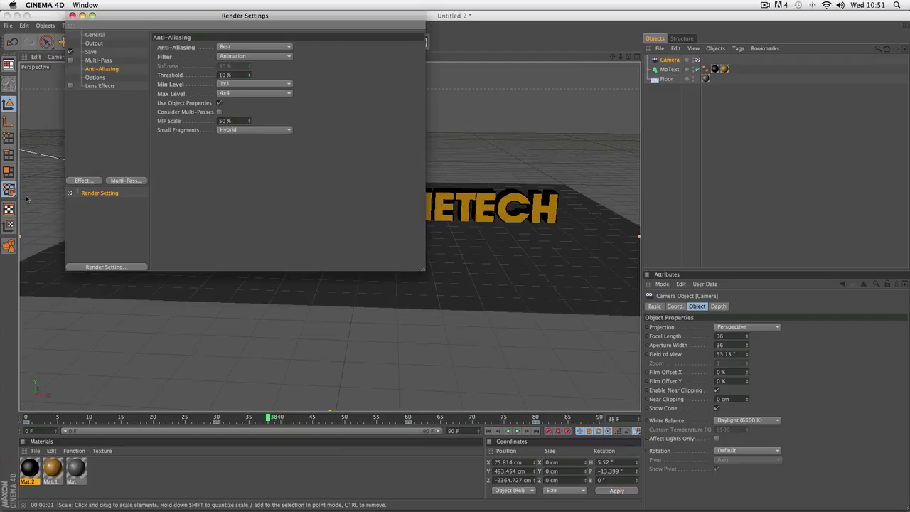
Step: Load the Rhino GFX render preset and disable its Global Illumination and Ambient Occlusion effects
right_click(93, 194)
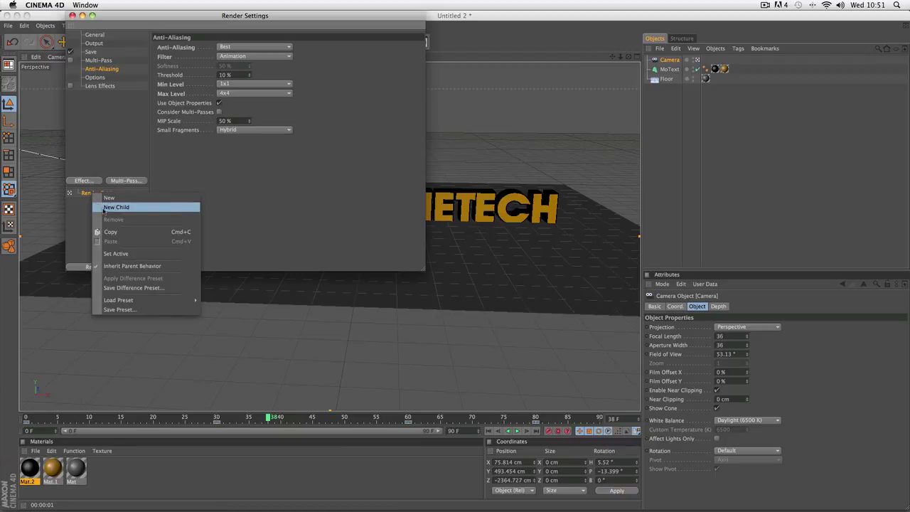
mouse_move(142, 300)
click(245, 318)
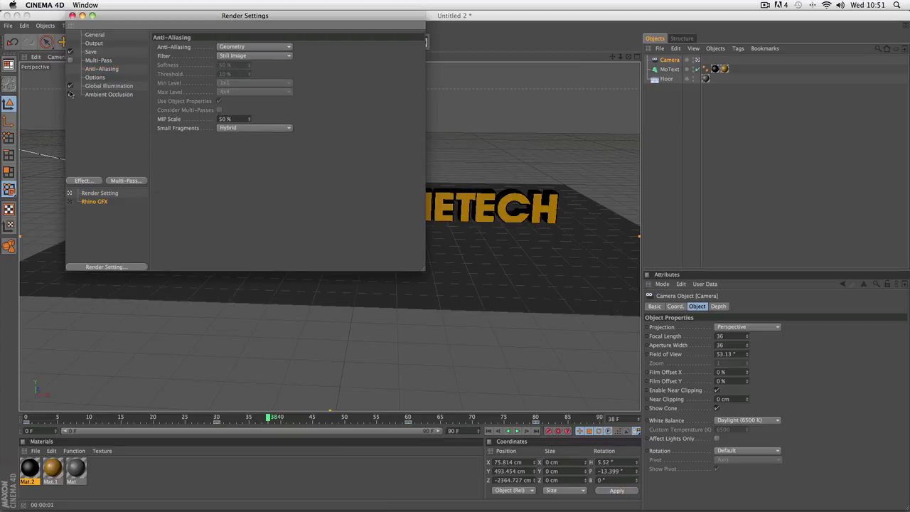
click(71, 16)
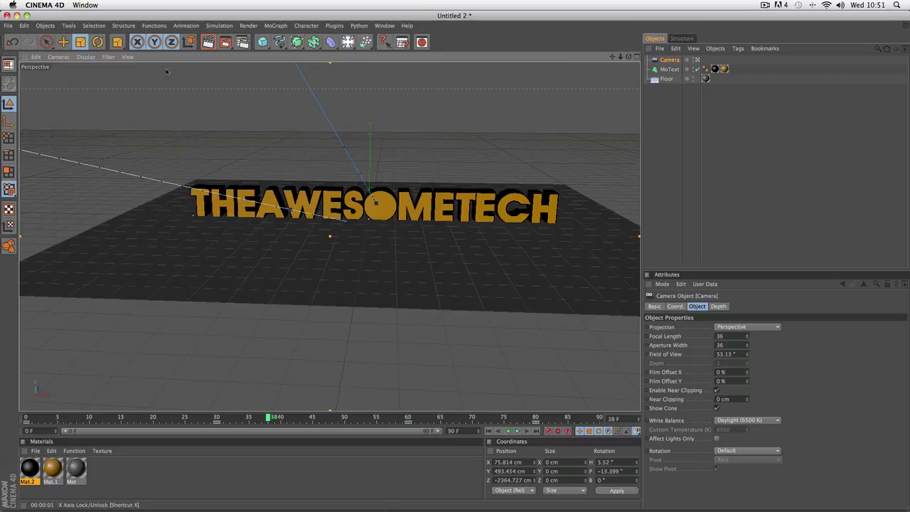
Step: Set the render output file to save on the Desktop under the name Introoooo
click(242, 42)
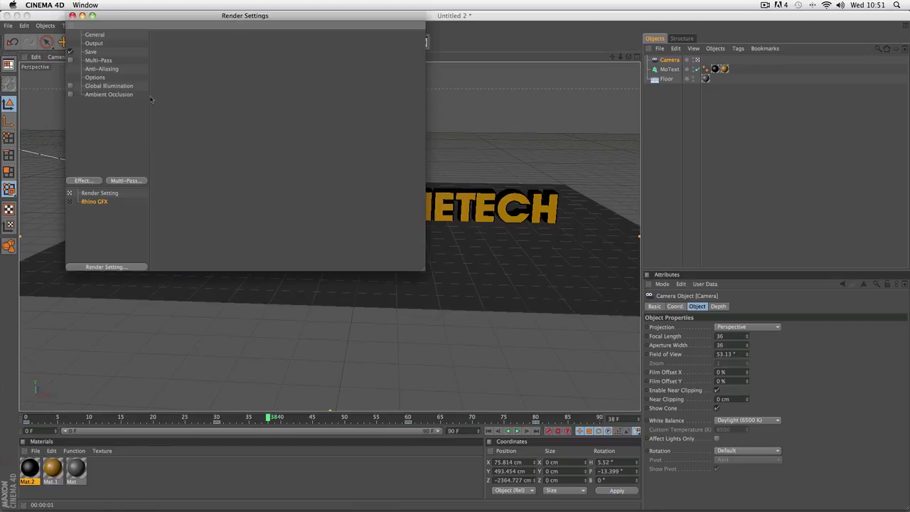
click(114, 51)
click(415, 65)
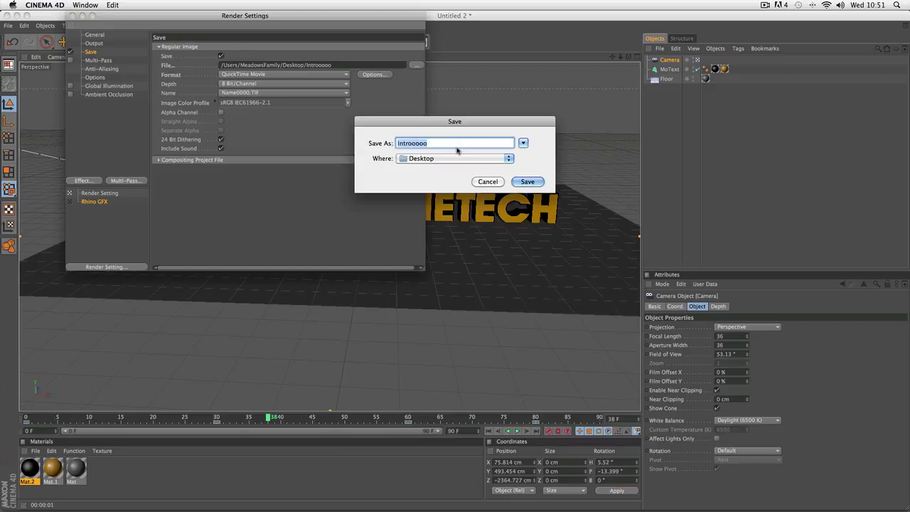
click(526, 181)
click(71, 15)
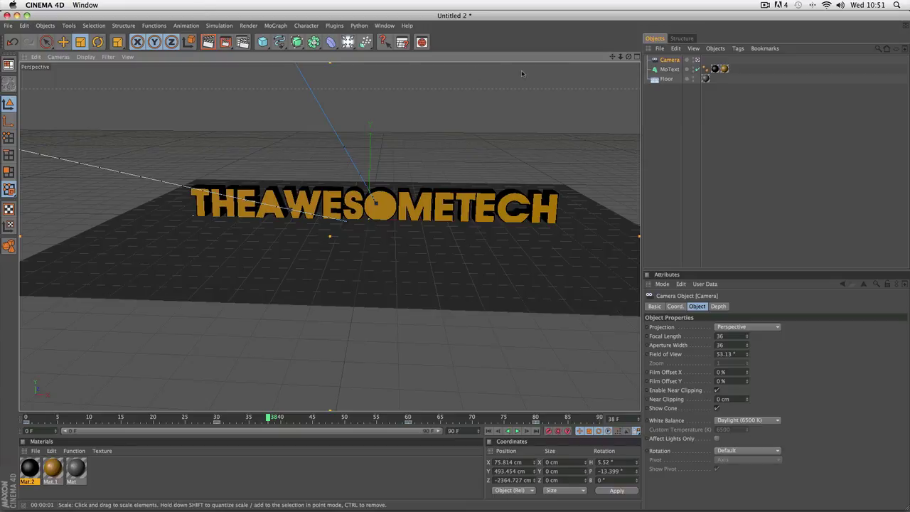
Step: Start rendering the animation in the Picture Viewer and minimize the viewer window
click(225, 44)
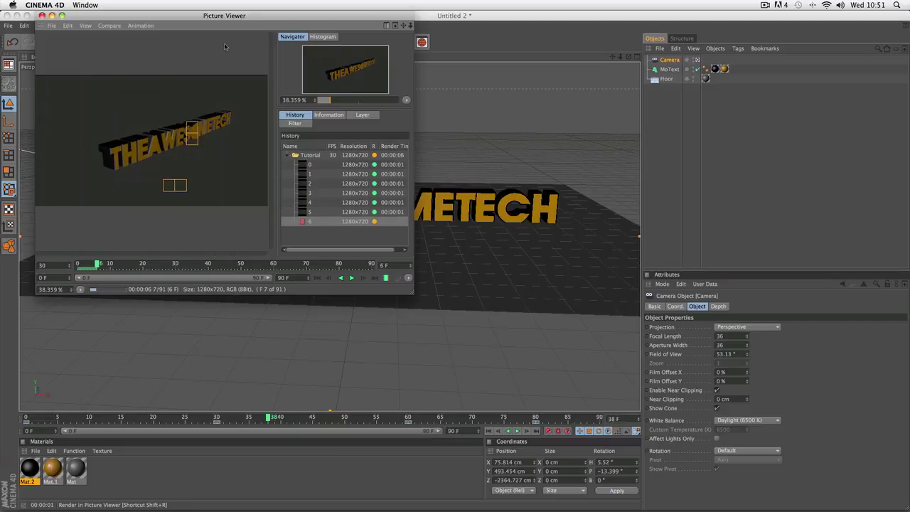
click(764, 5)
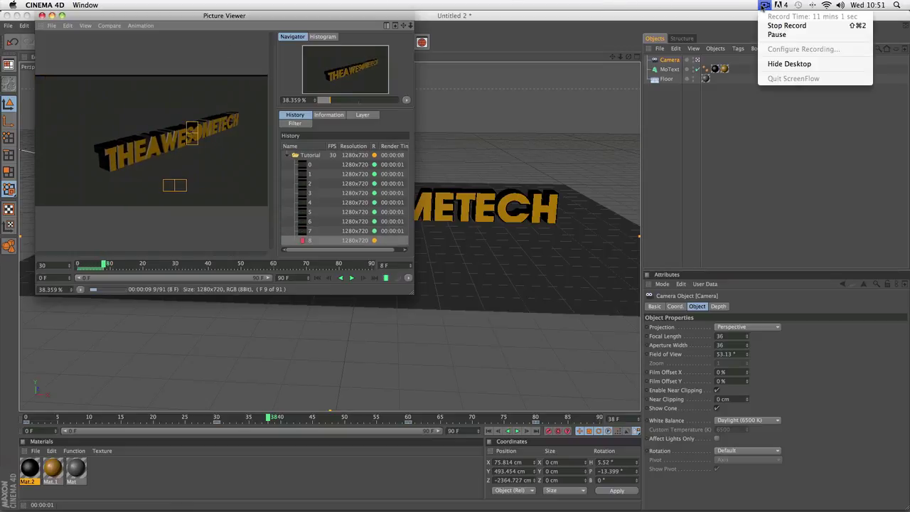
click(730, 8)
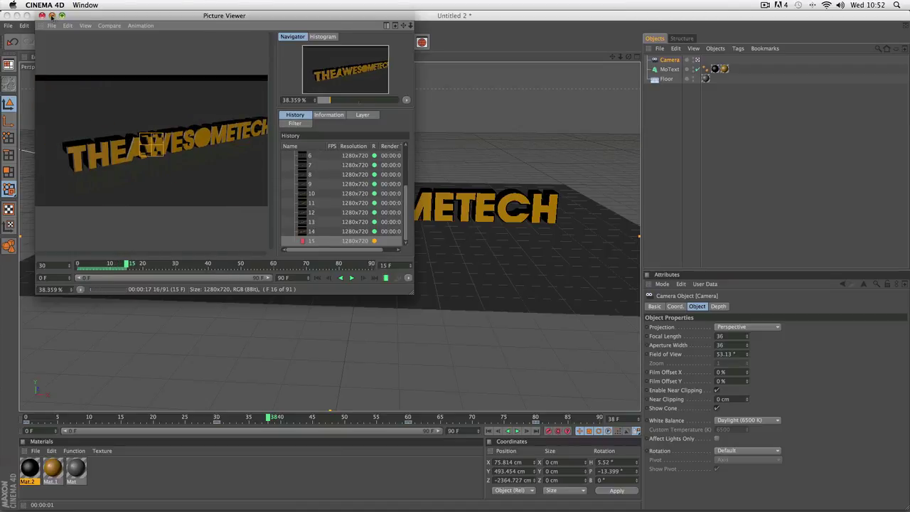
click(489, 72)
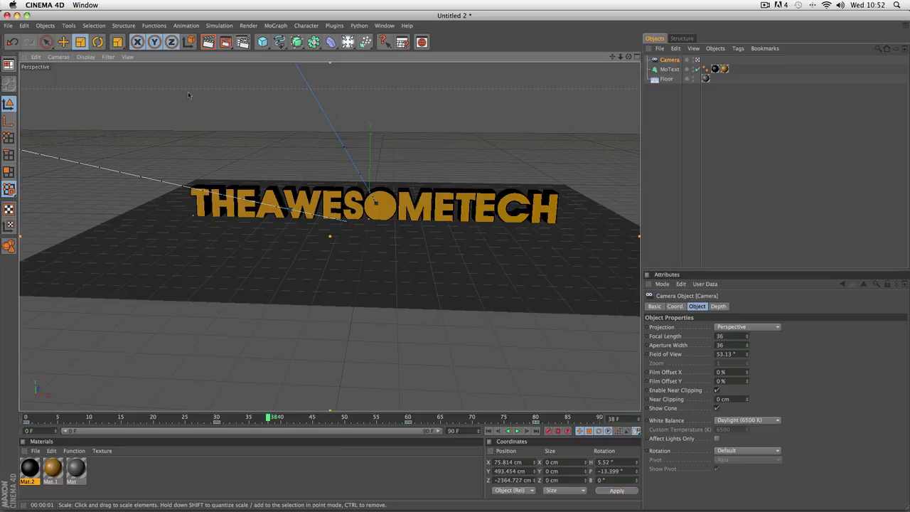
Step: Render a preview of frame 38 in the viewport and inspect the text from nearer, farther and a slightly different angle
click(208, 42)
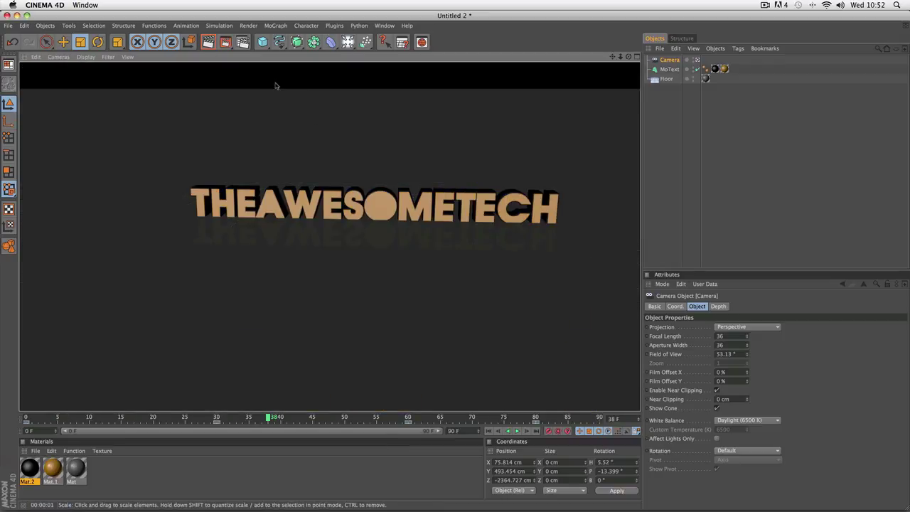
click(311, 93)
scroll(601, 80, up, 5)
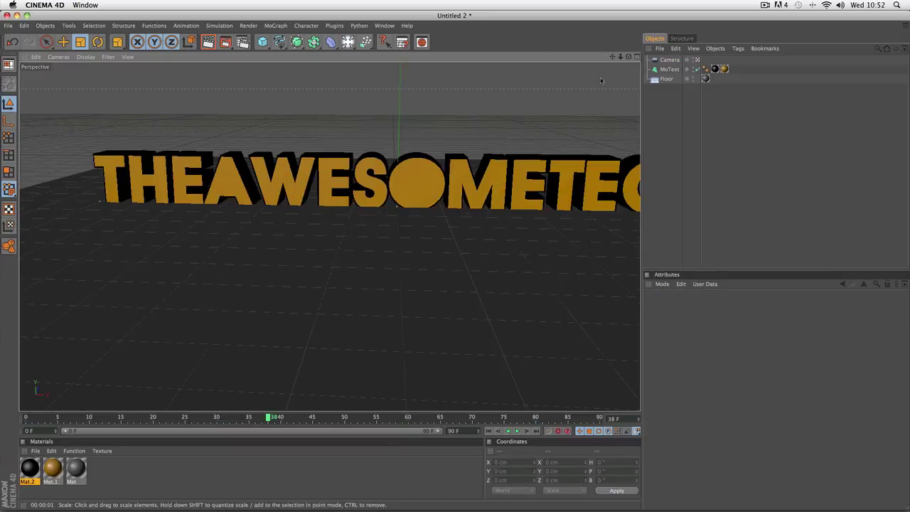
scroll(601, 80, down, 6)
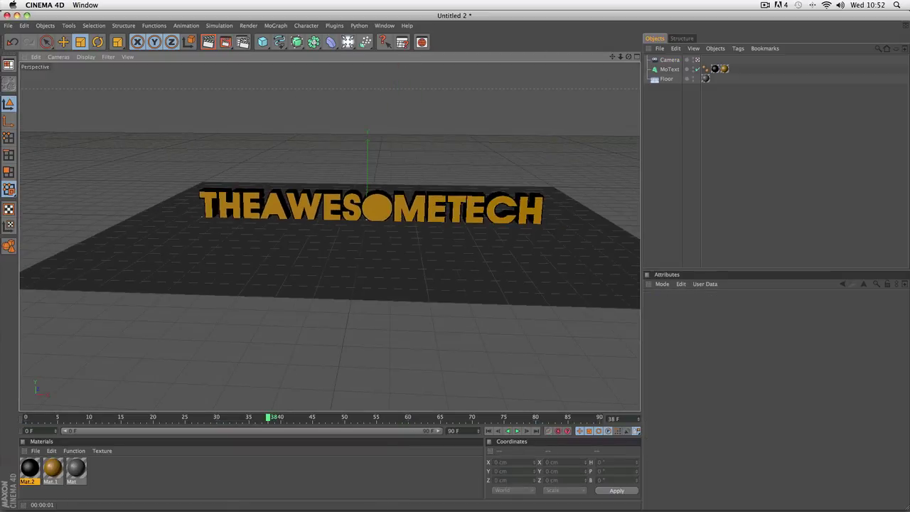
drag(628, 57, 630, 64)
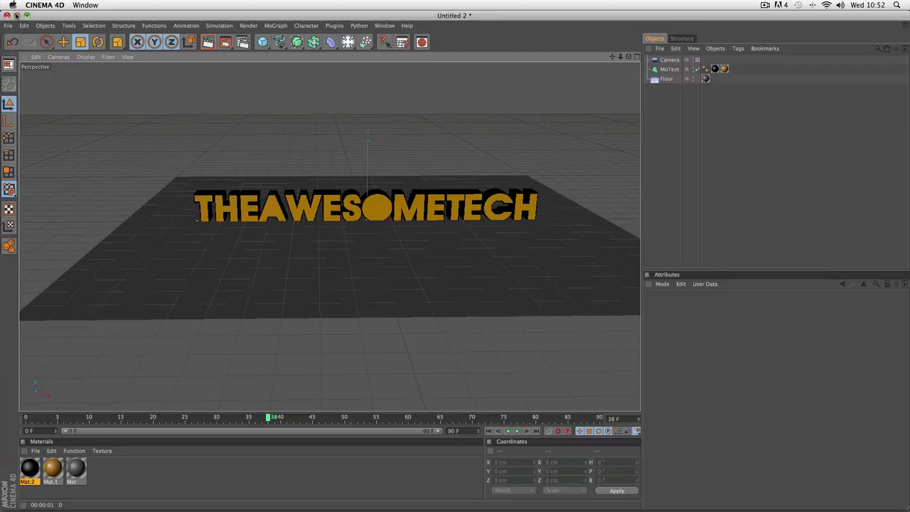
Step: Restore the minimized Picture Viewer window to check the render's progress
mouse_move(427, 508)
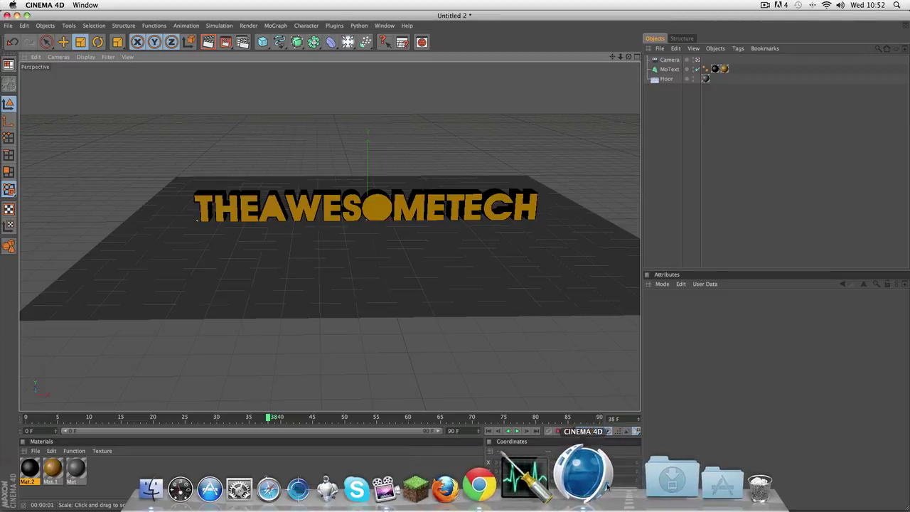
right_click(583, 472)
click(612, 382)
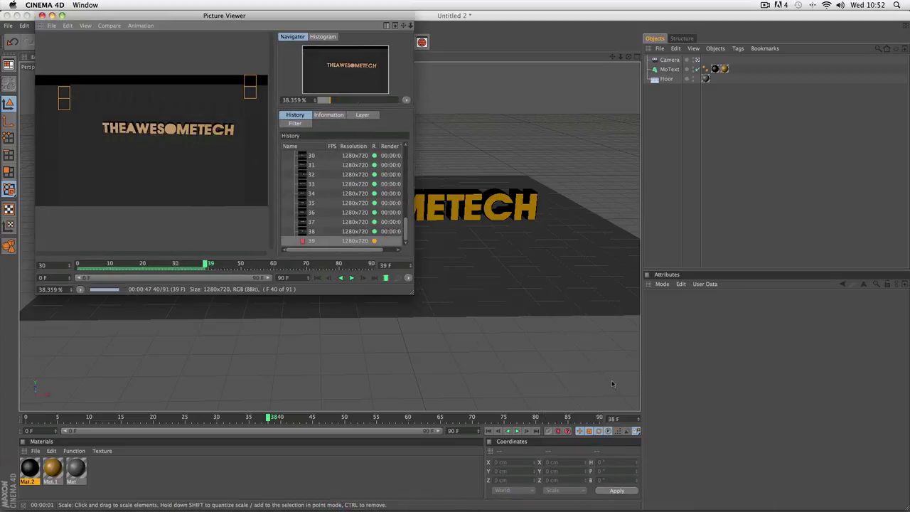